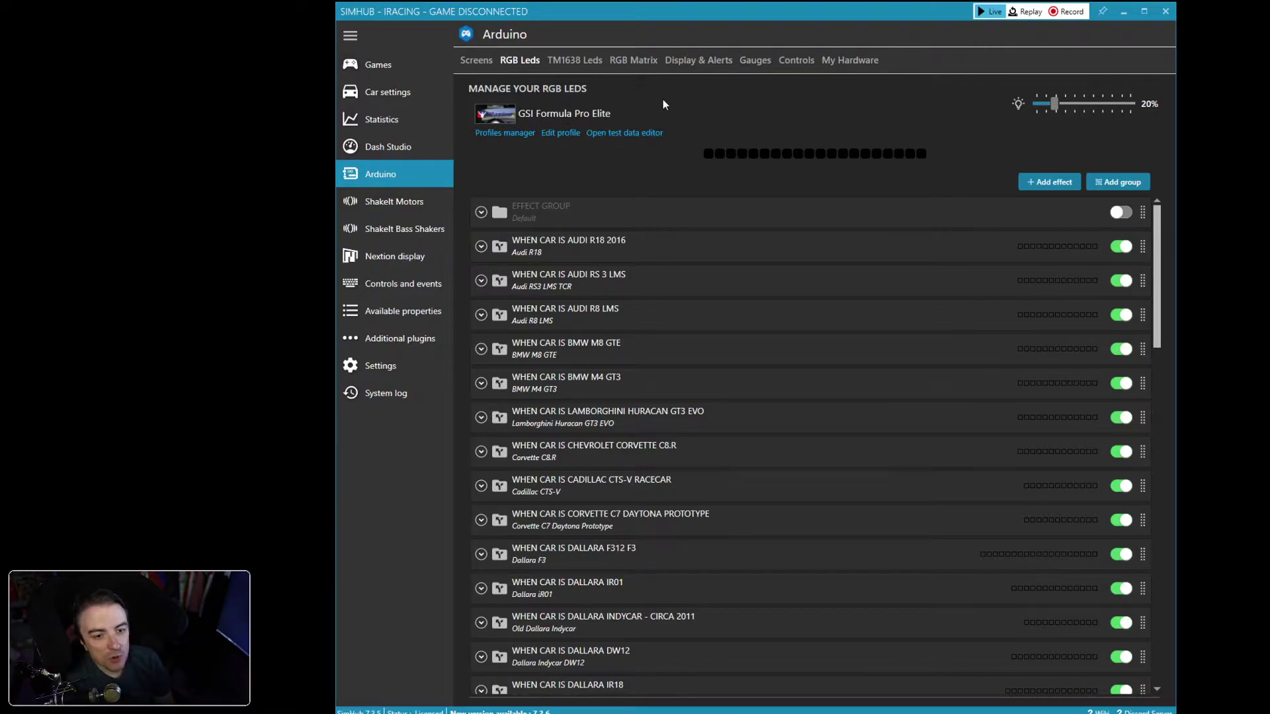
# Create a new LED profile named '16 LED RPMs' assigned to iRacing
pyautogui.click(491, 133)
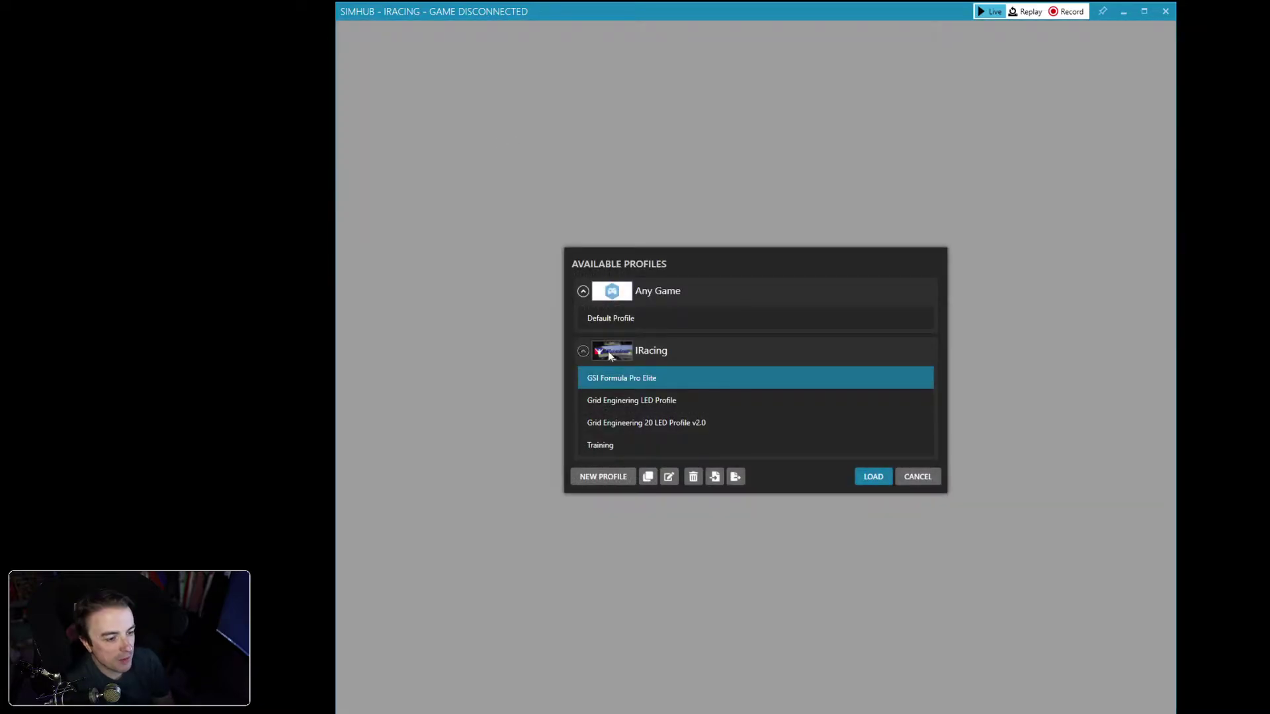
pyautogui.click(604, 473)
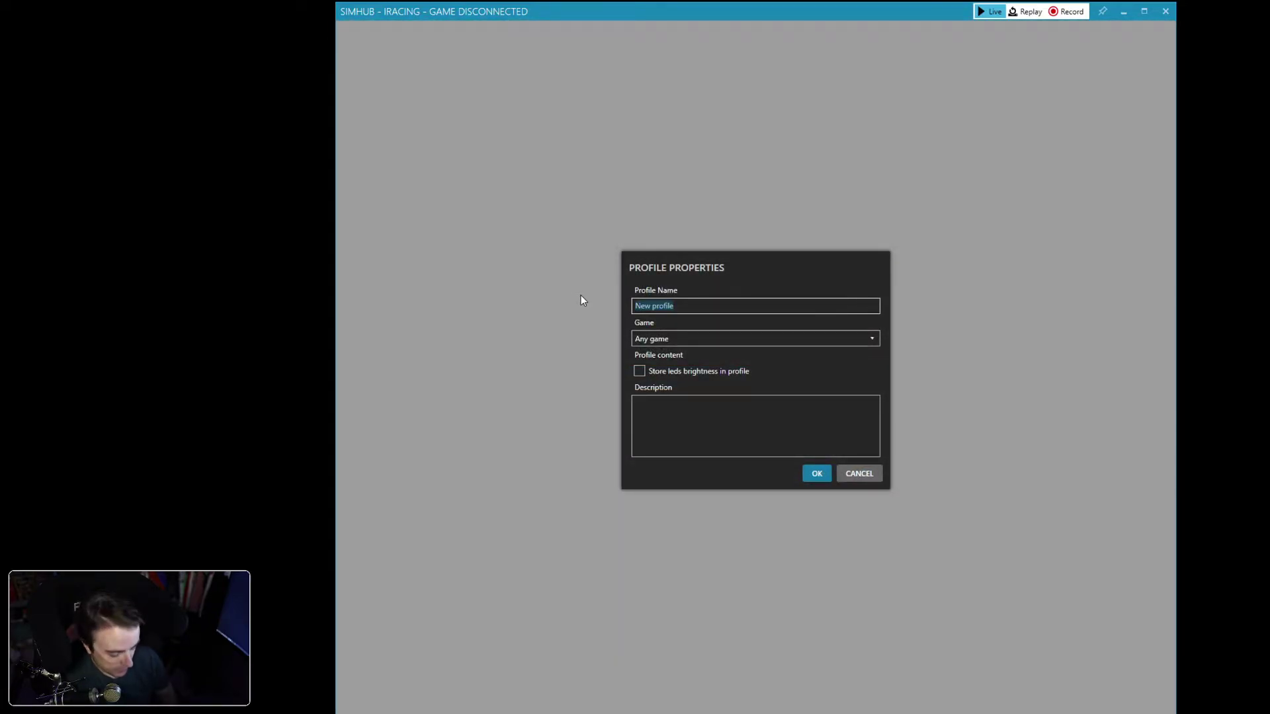
pyautogui.write('16 ')
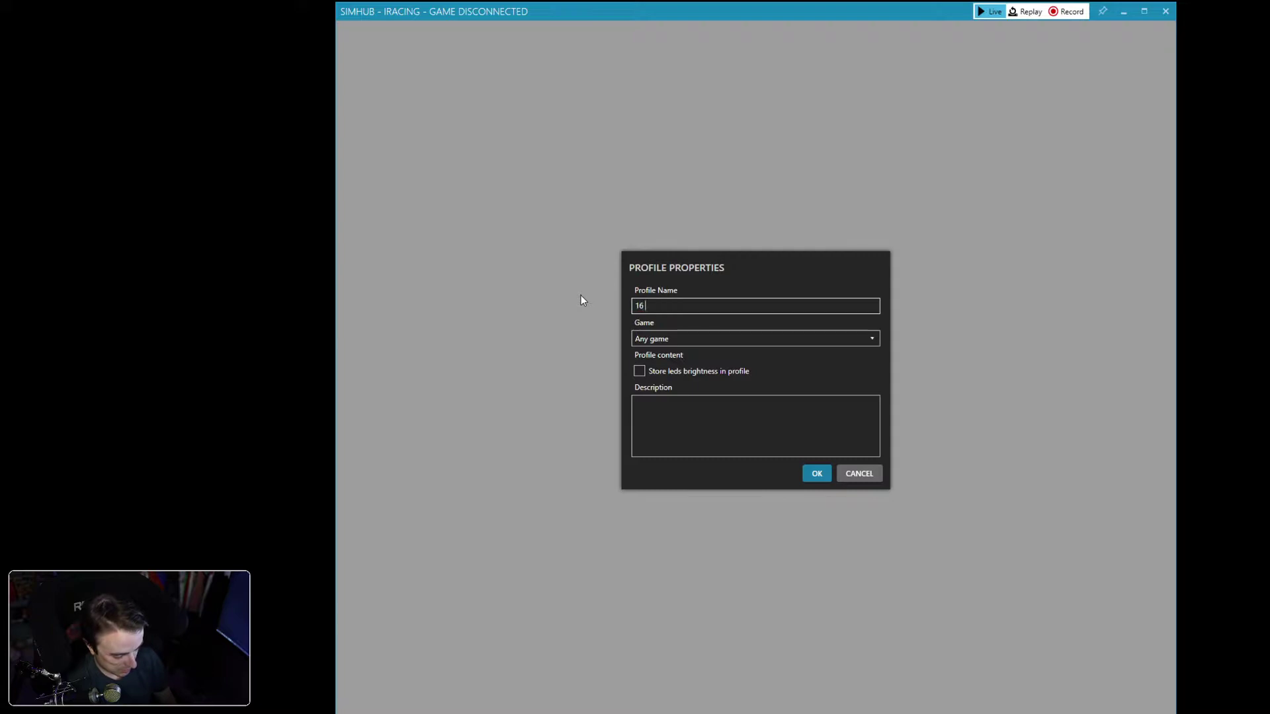
pyautogui.write('LED RPMS')
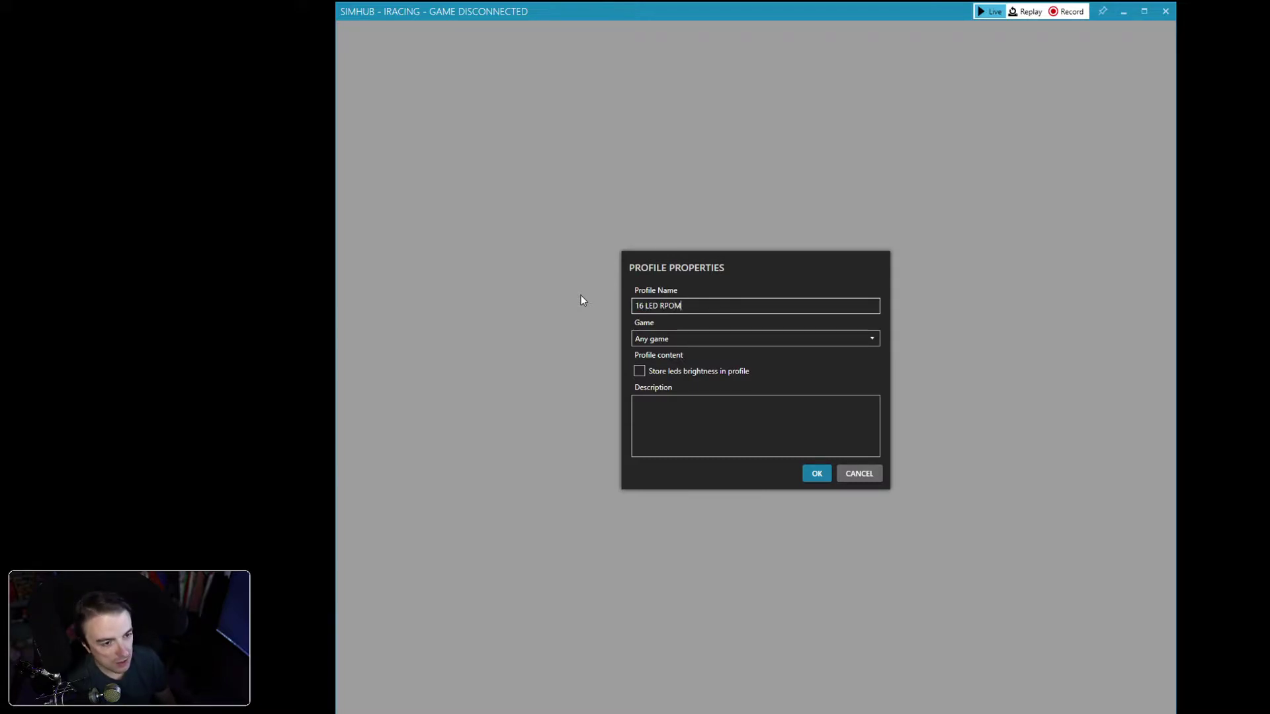
pyautogui.press('BackSpace')
pyautogui.press('BackSpace')
pyautogui.write('MS')
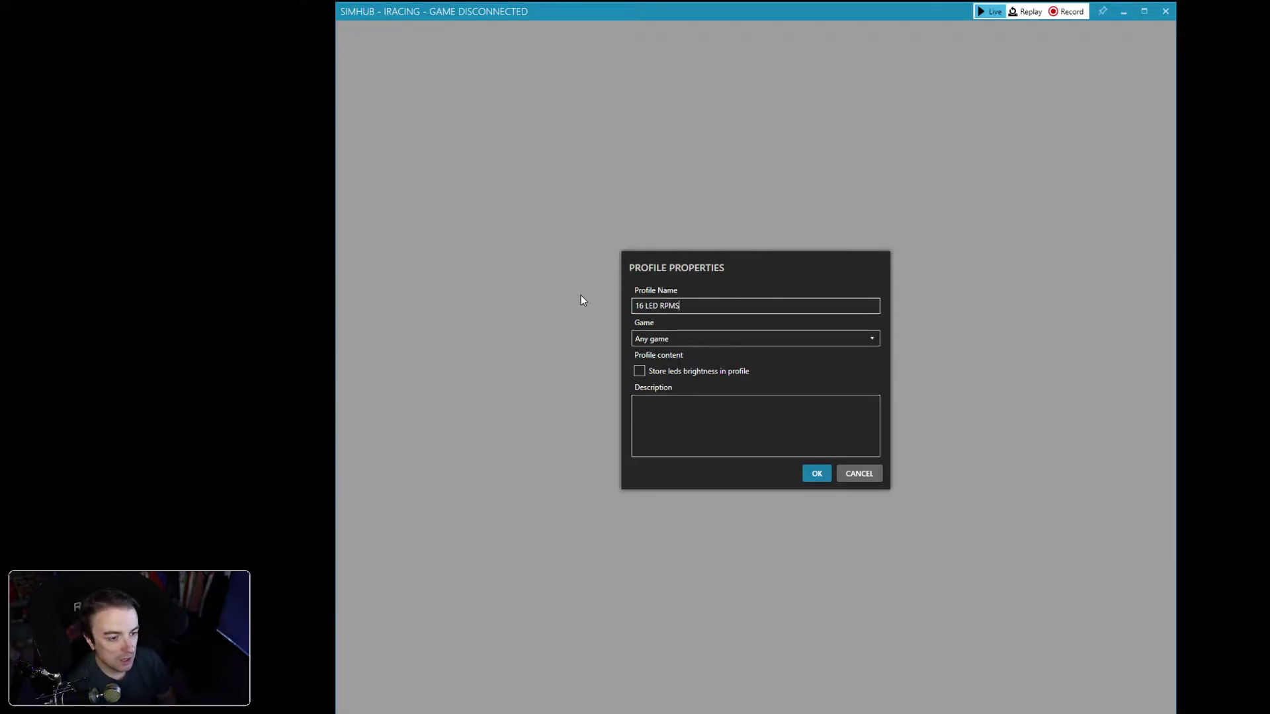
pyautogui.press('BackSpace')
pyautogui.write('s')
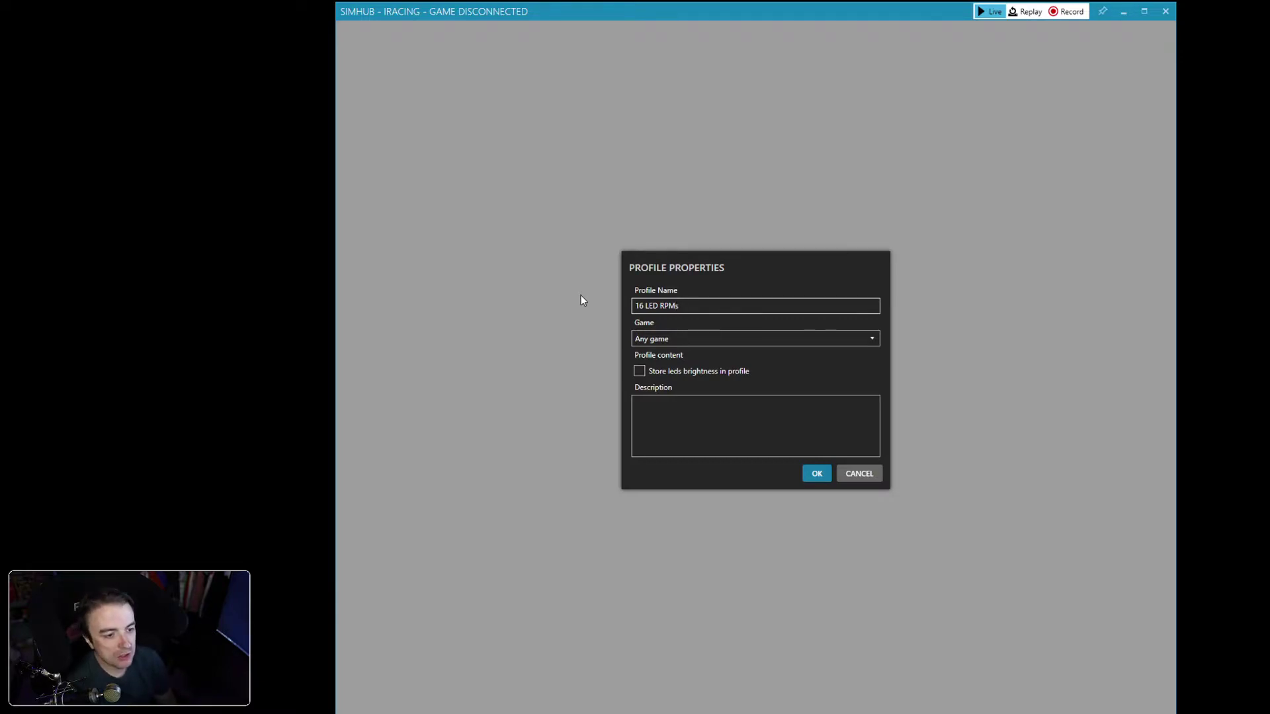
pyautogui.click(656, 338)
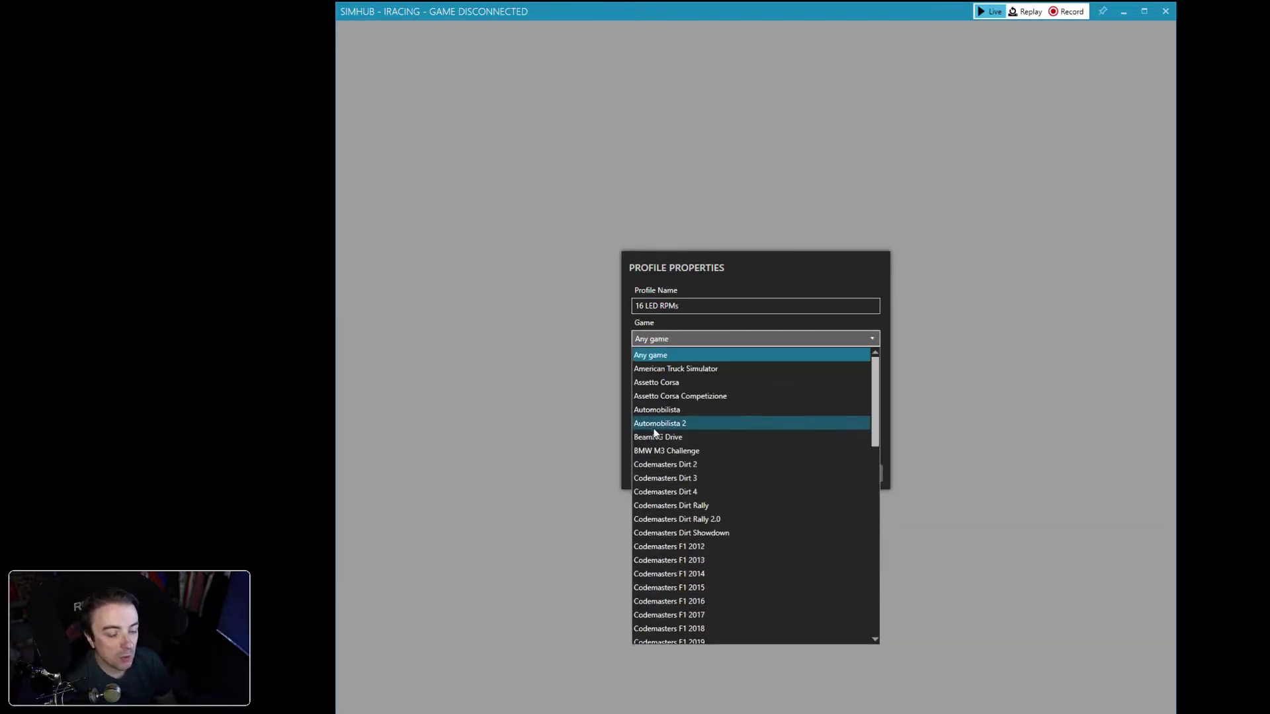
pyautogui.scroll(-7, 706, 487)
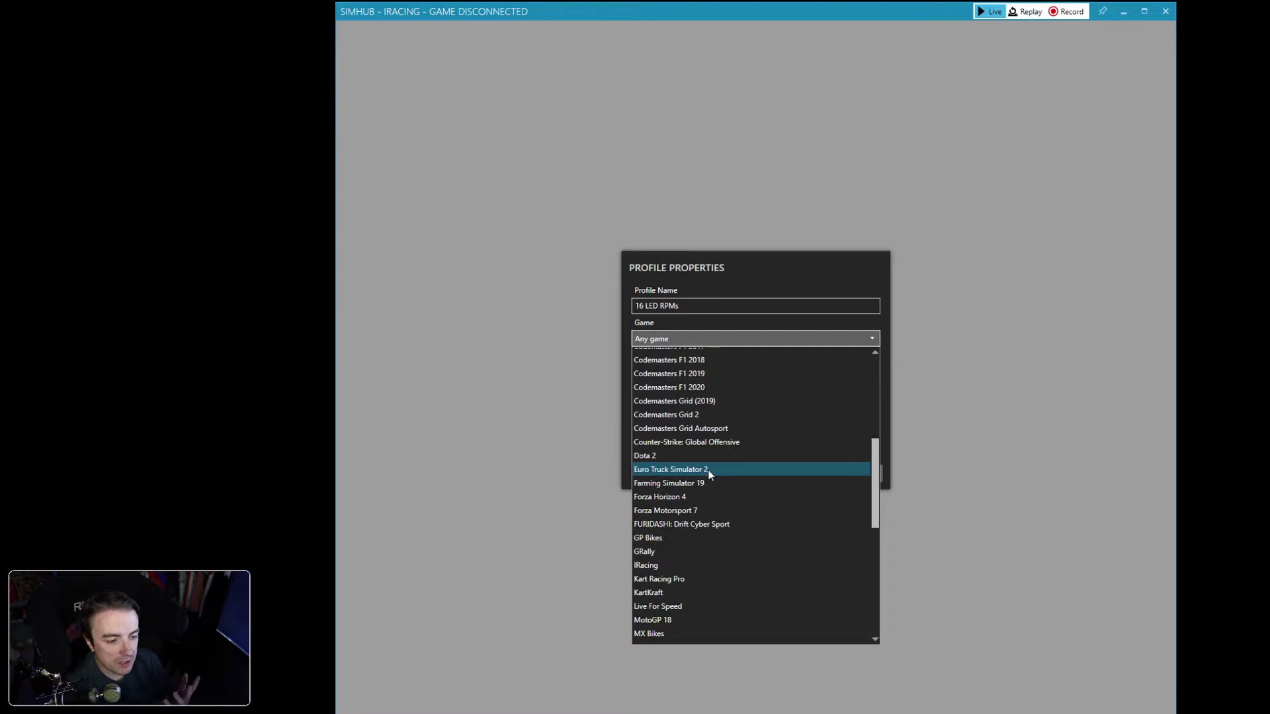
pyautogui.click(689, 566)
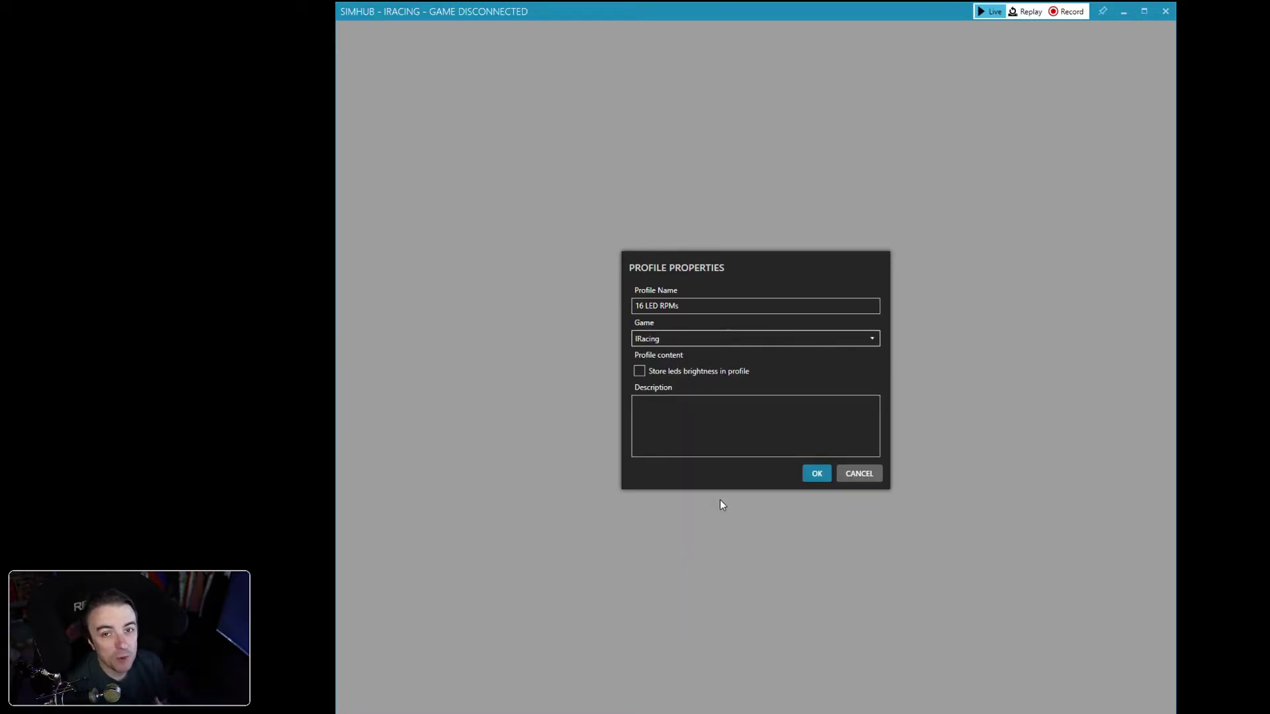
pyautogui.click(818, 474)
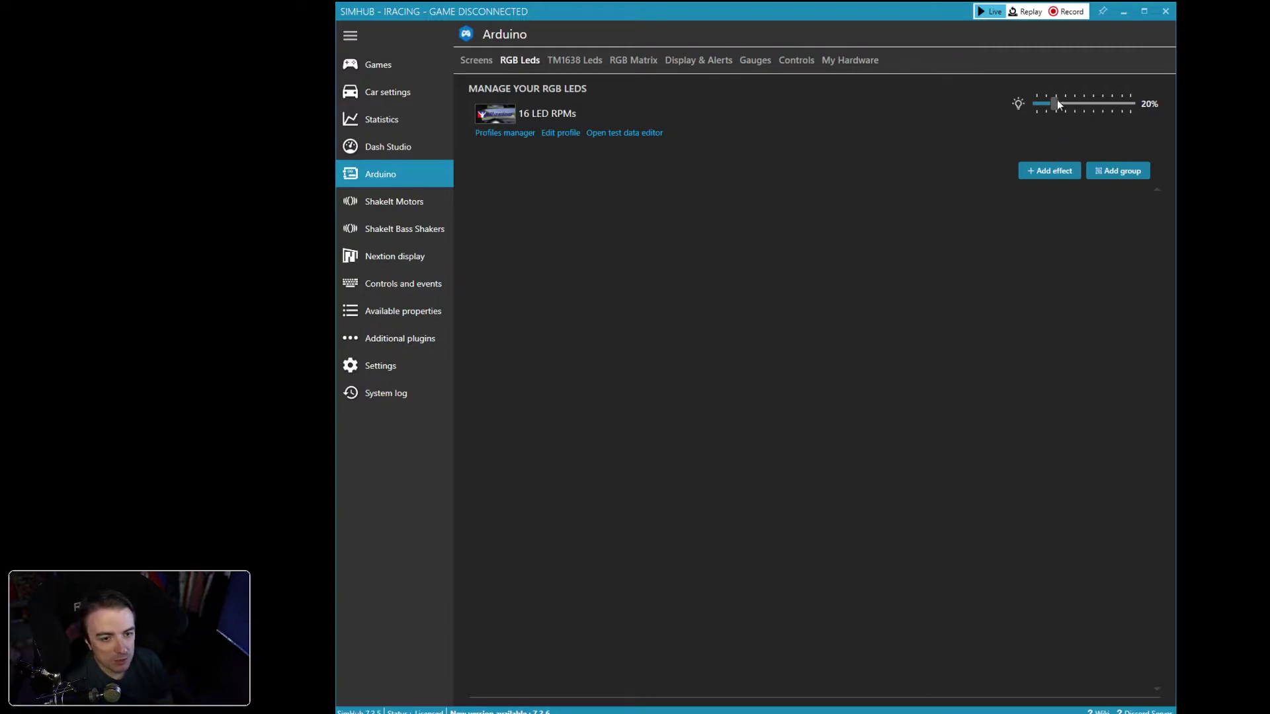
# Add a Custom formulas gradient effect to the profile and expand its settings
pyautogui.click(1058, 175)
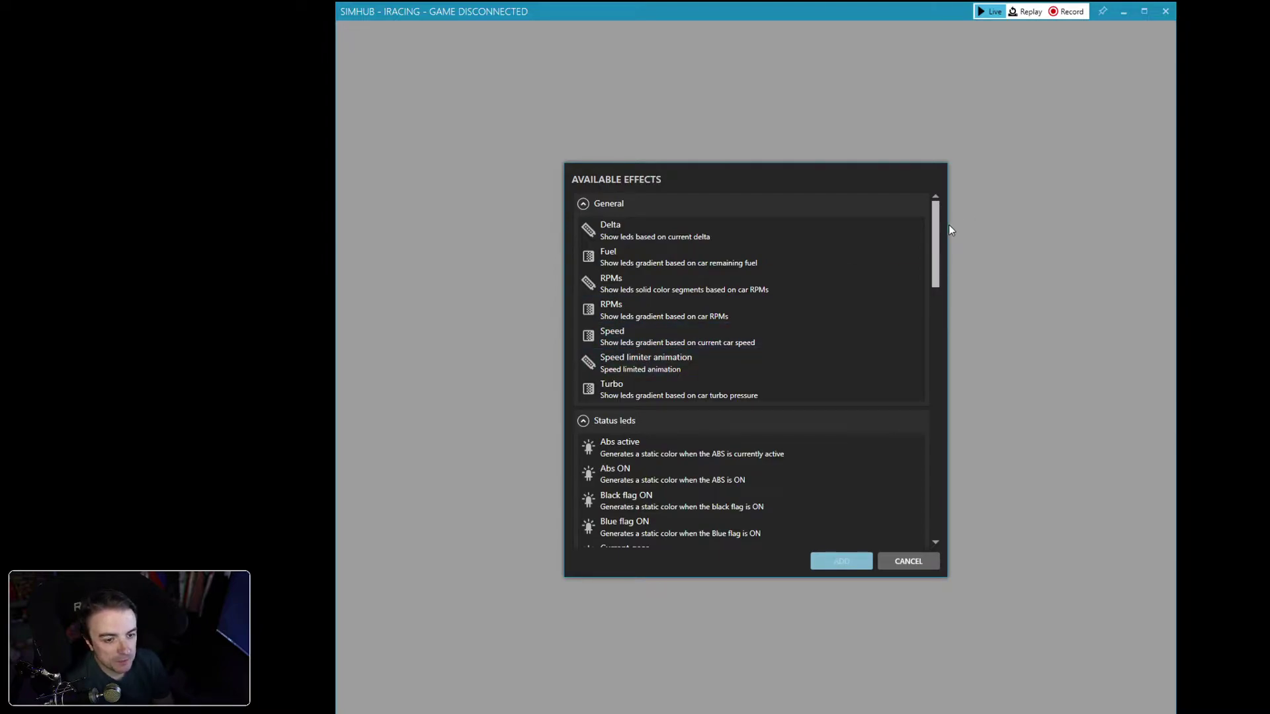
pyautogui.moveTo(935, 274); pyautogui.dragTo(935, 526)
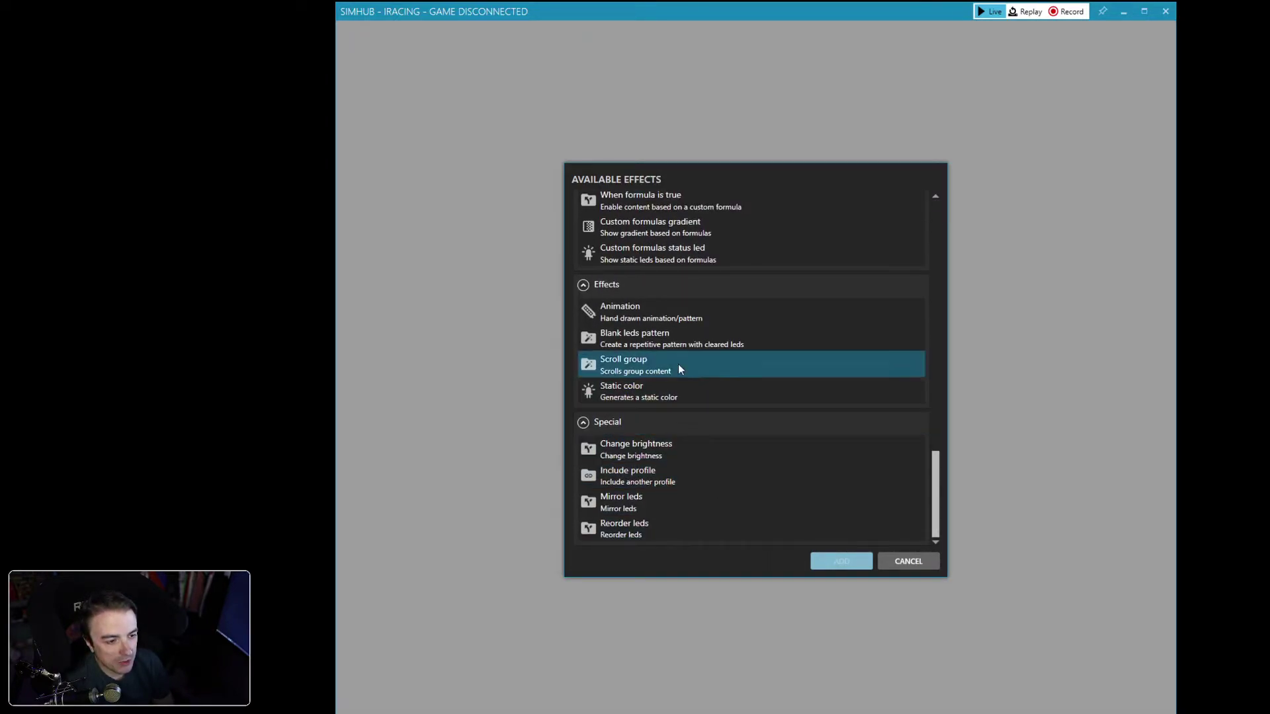
pyautogui.scroll(1, 677, 464)
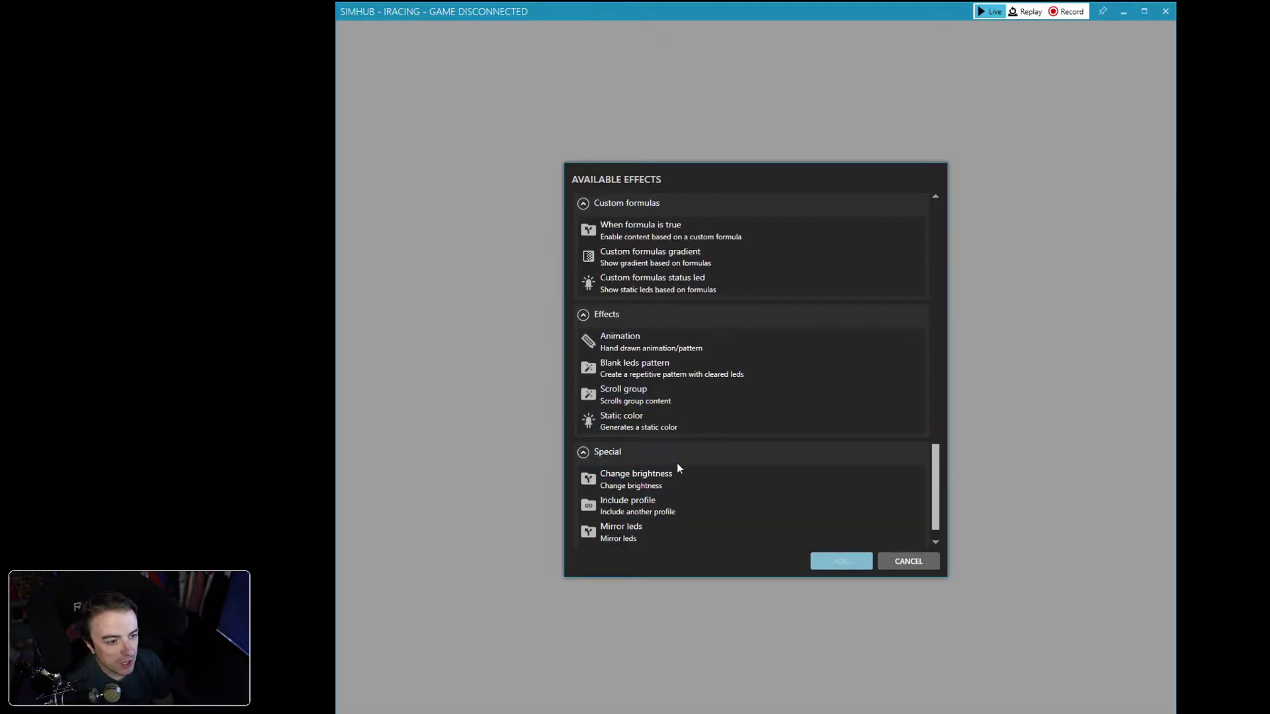
pyautogui.click(653, 260)
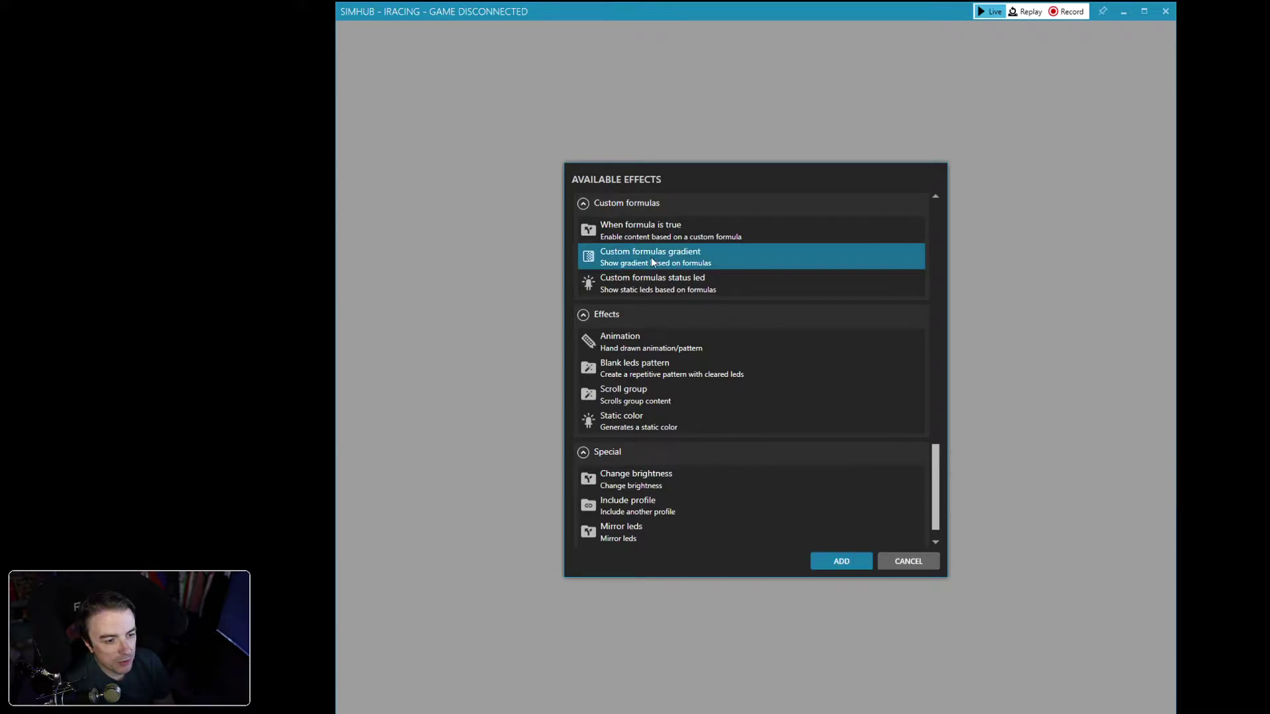
pyautogui.click(834, 566)
pyautogui.click(481, 212)
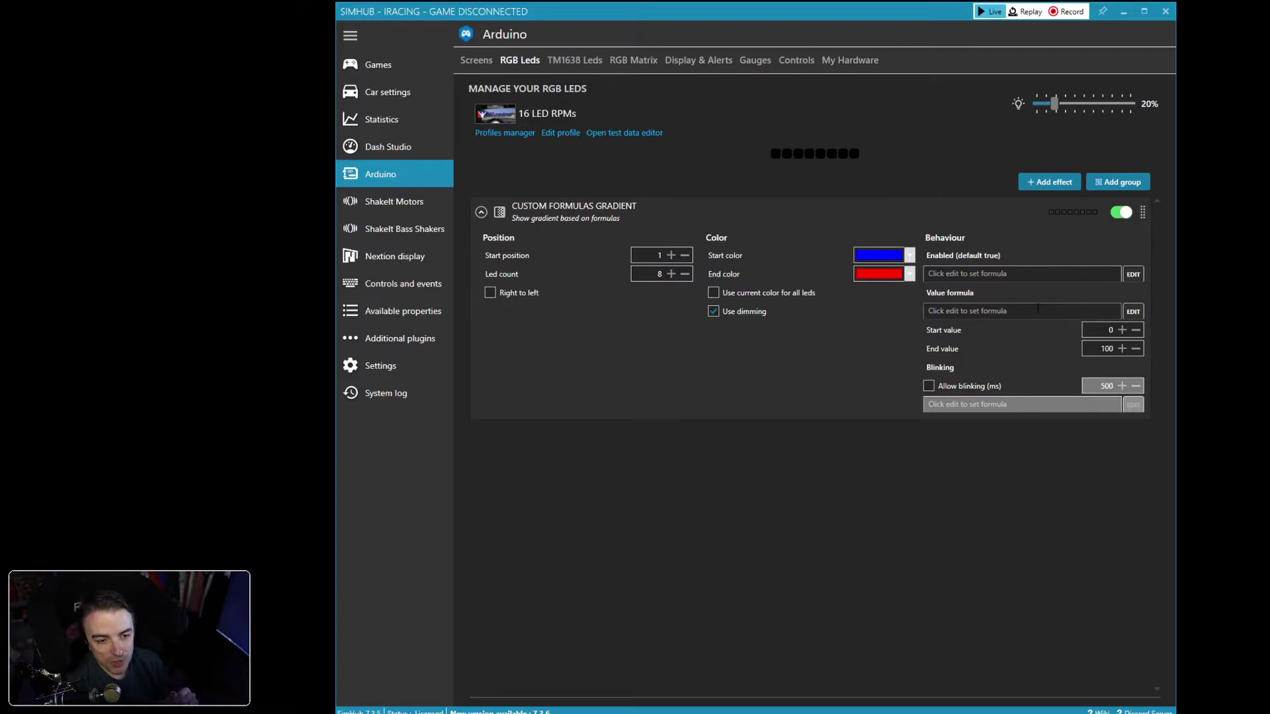
# Set the gradient's value formula to [CarSettings_CurrentDisplayedRPMPercent]
pyautogui.click(1133, 312)
pyautogui.click(716, 345)
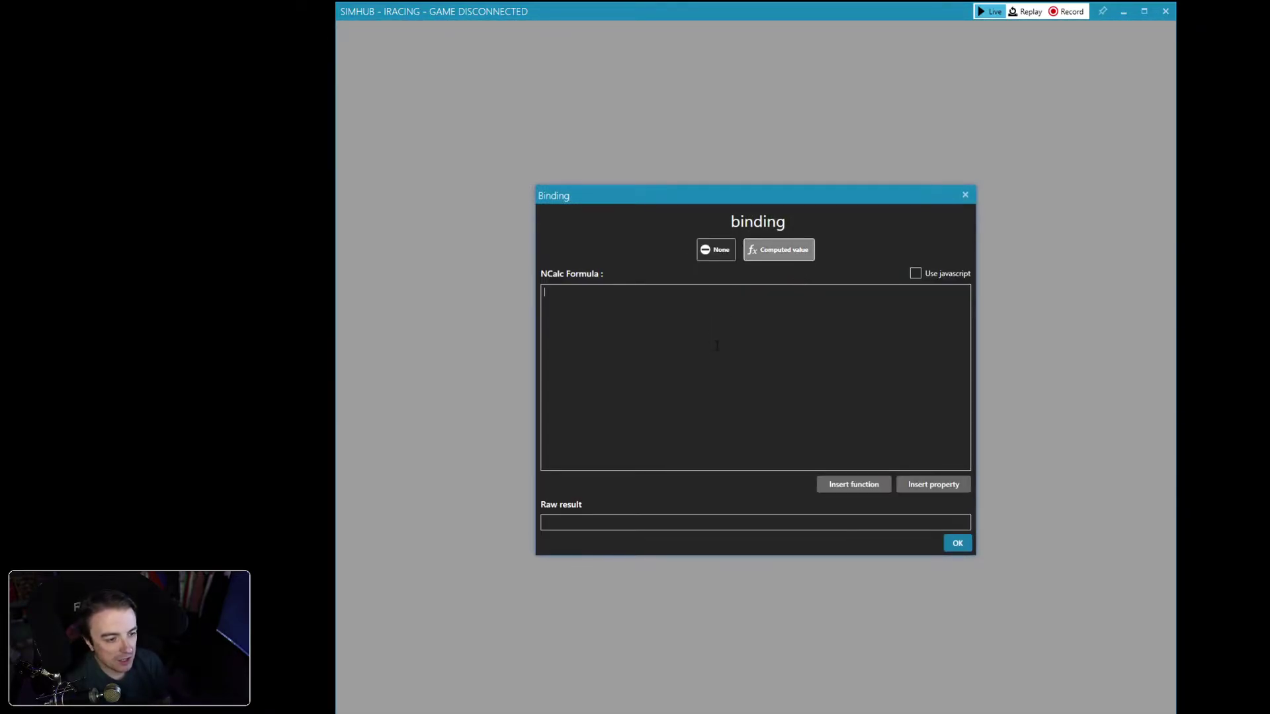
pyautogui.write('[')
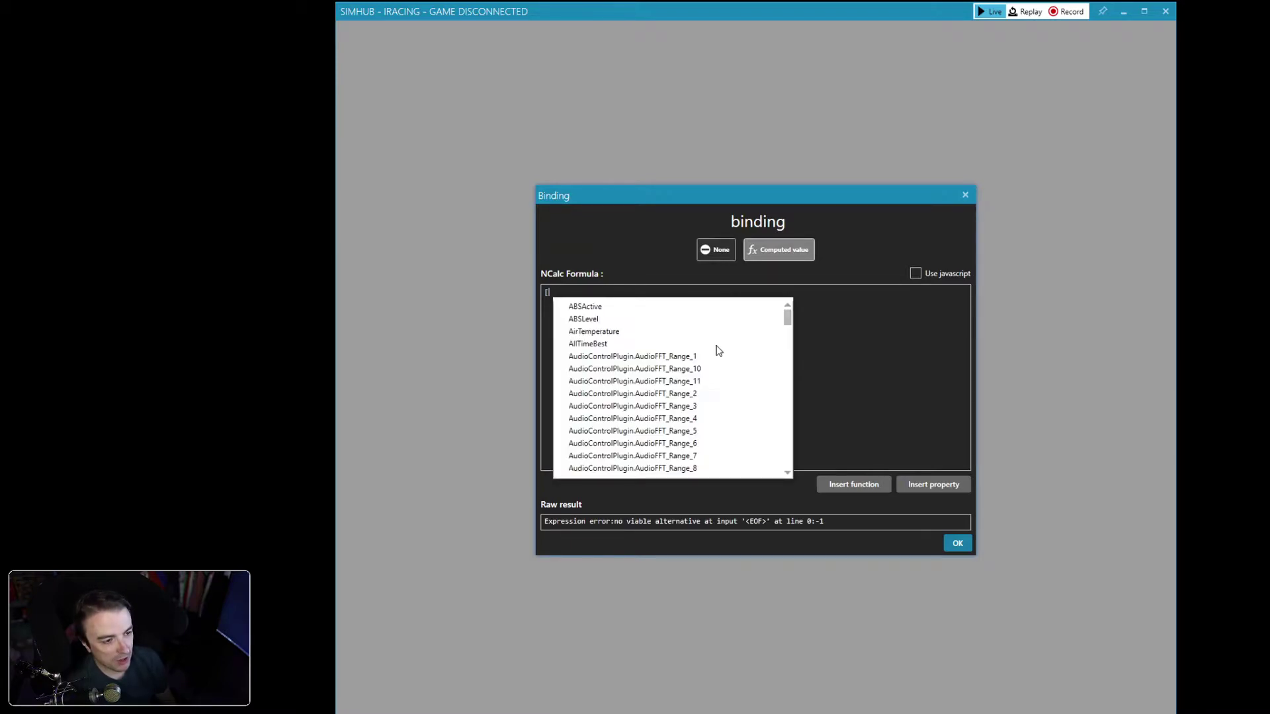
pyautogui.write('rpmb')
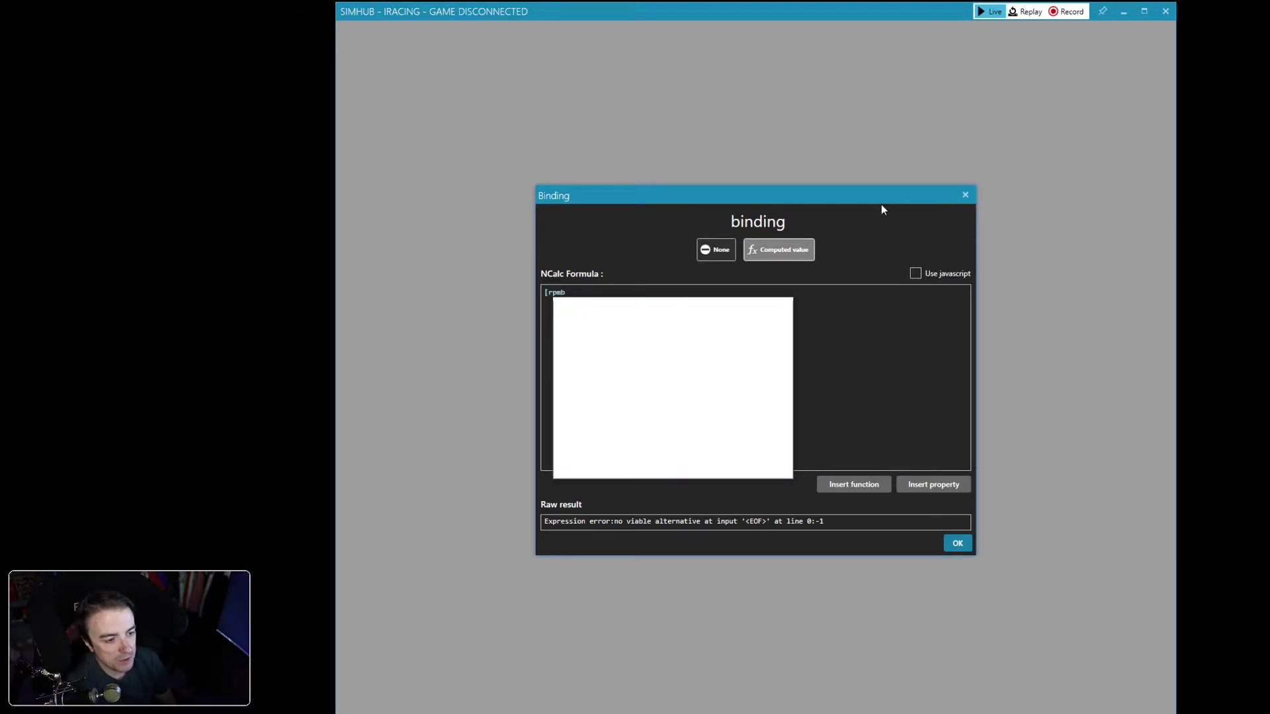
pyautogui.press('BackSpace')
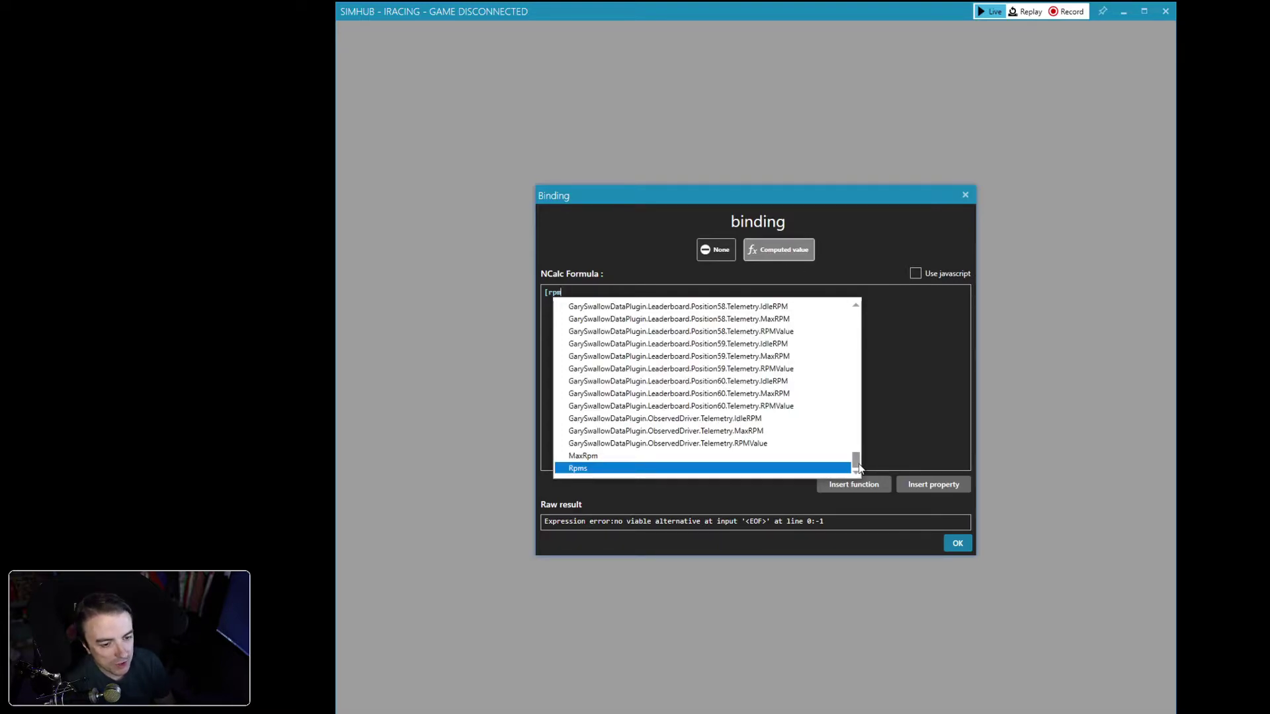
pyautogui.moveTo(858, 467); pyautogui.dragTo(855, 317)
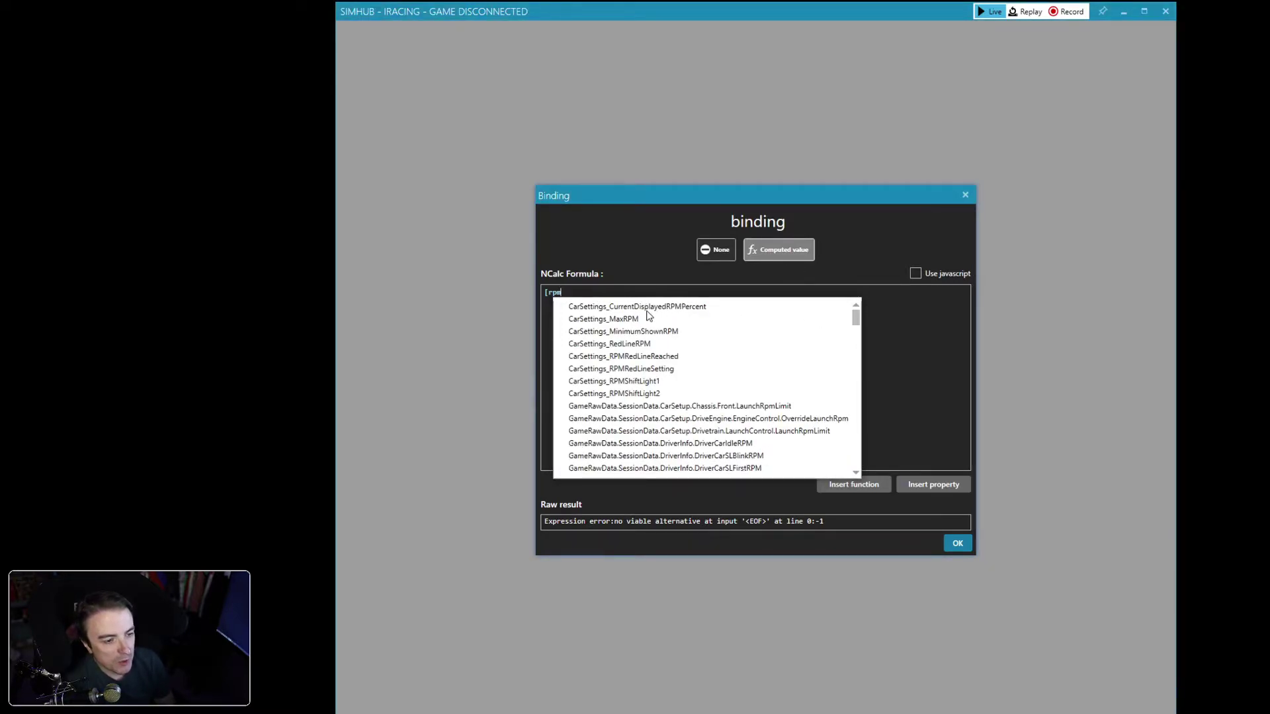
pyautogui.click(672, 307)
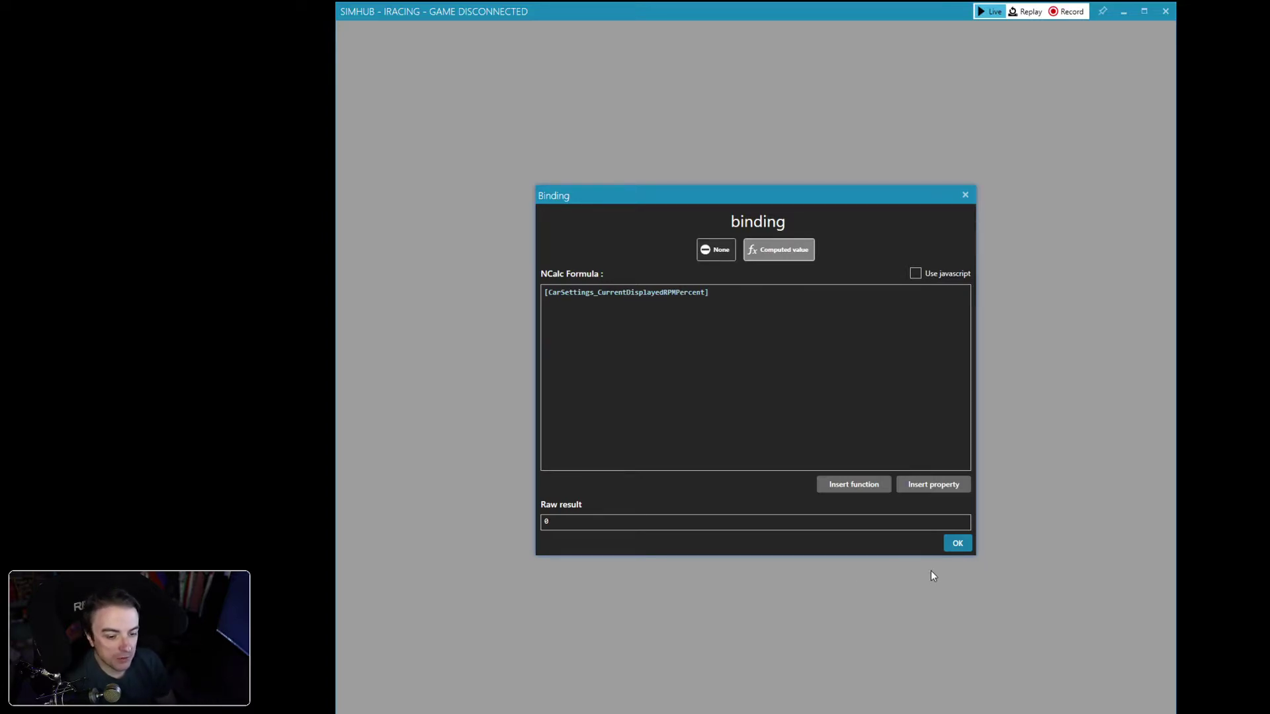
pyautogui.click(957, 543)
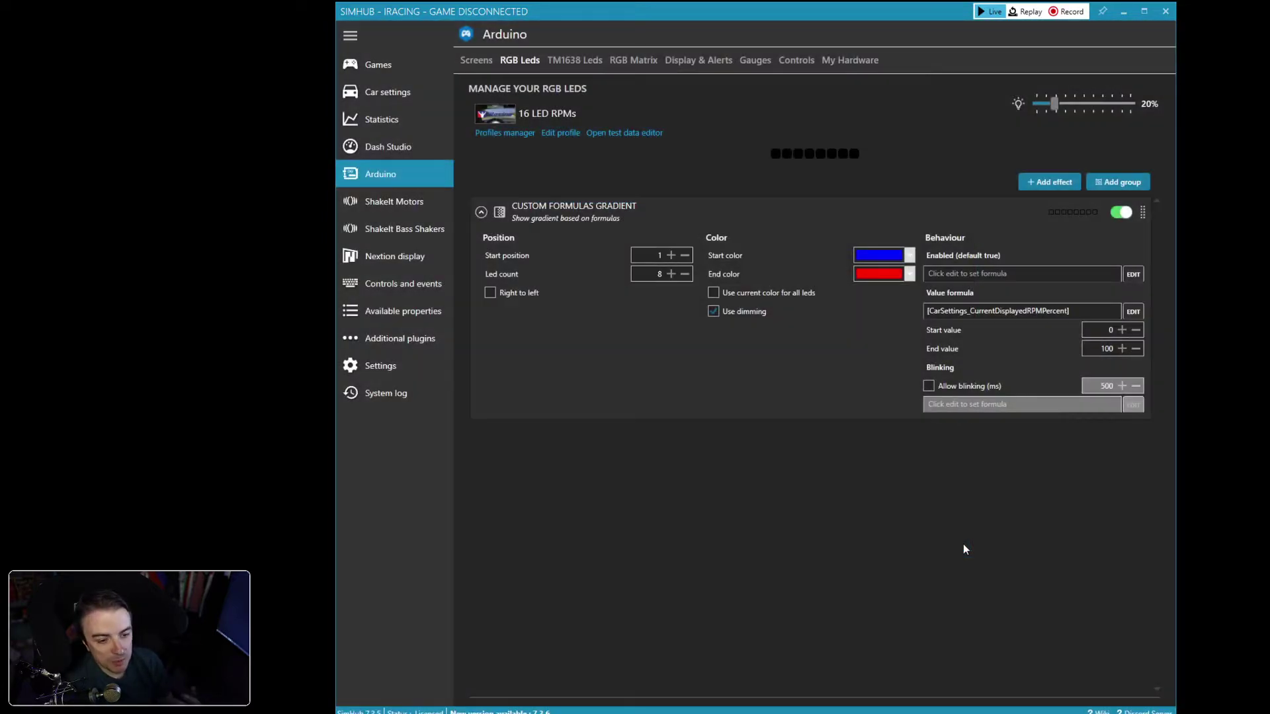
# Set the gradient's start value to 25, end value to 60, and both colours to green
pyautogui.click(1101, 343)
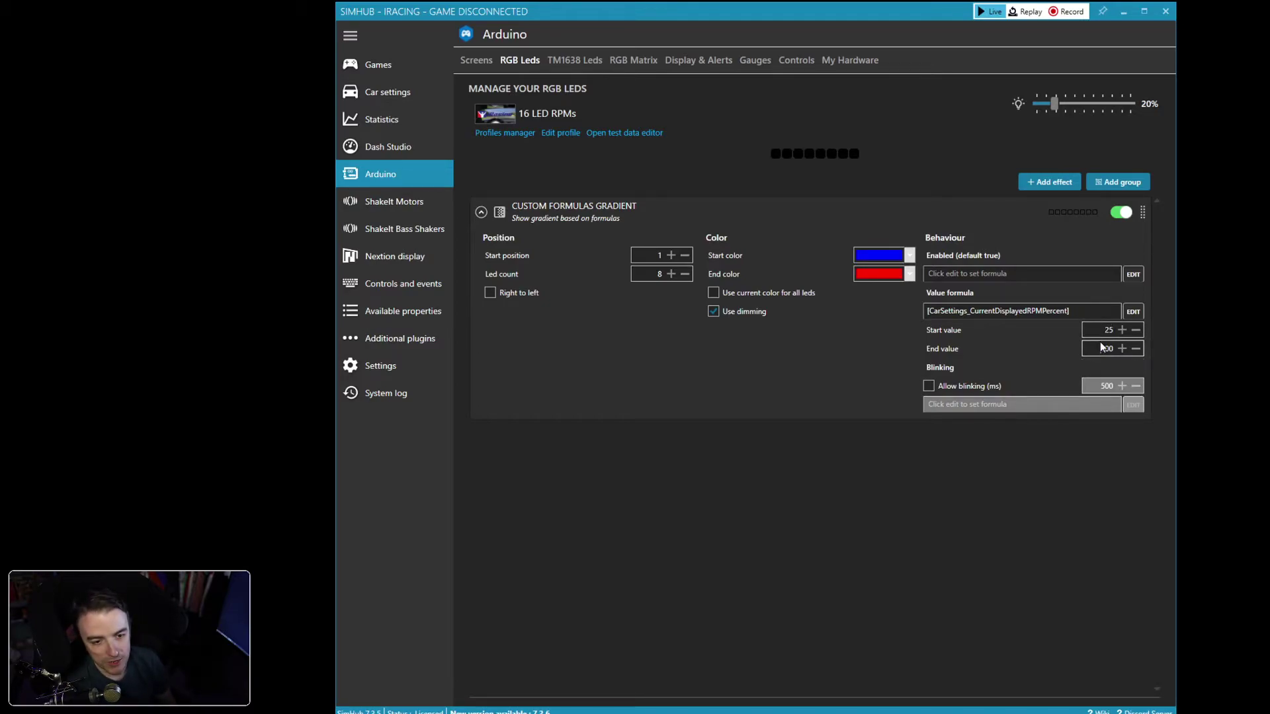
pyautogui.press('BackSpace')
pyautogui.press('BackSpace')
pyautogui.press('BackSpace')
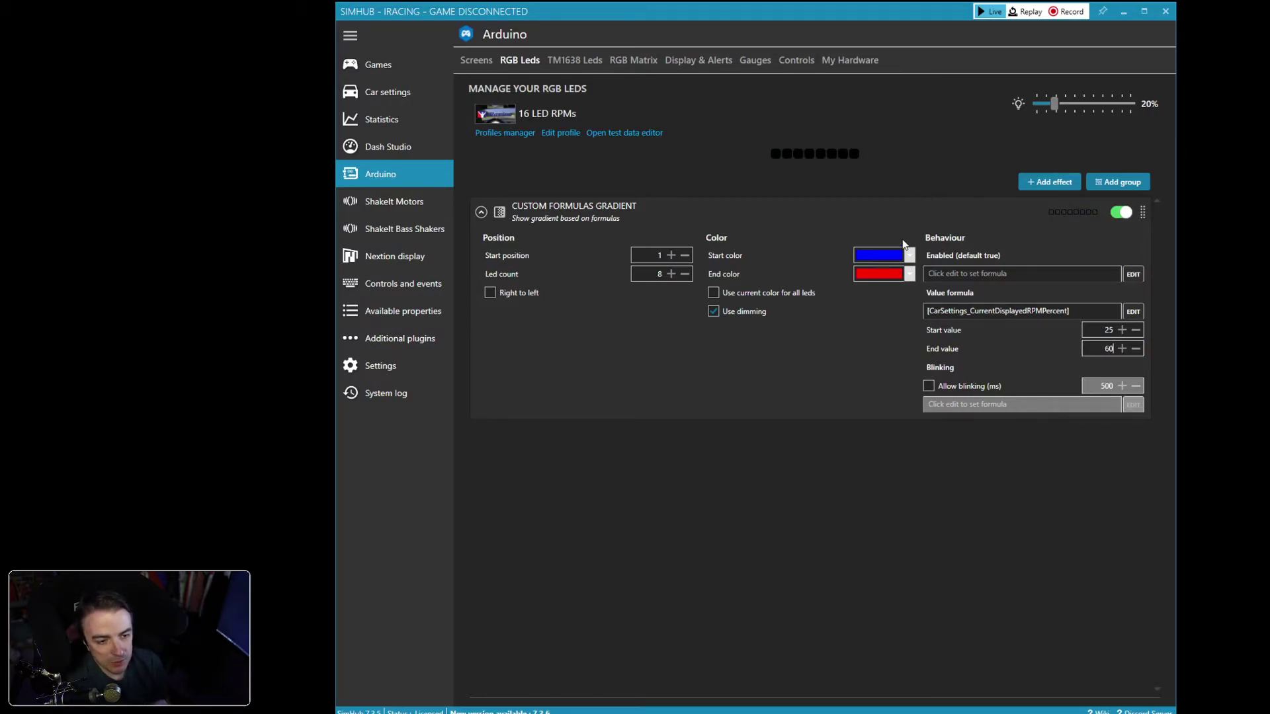
pyautogui.click(909, 256)
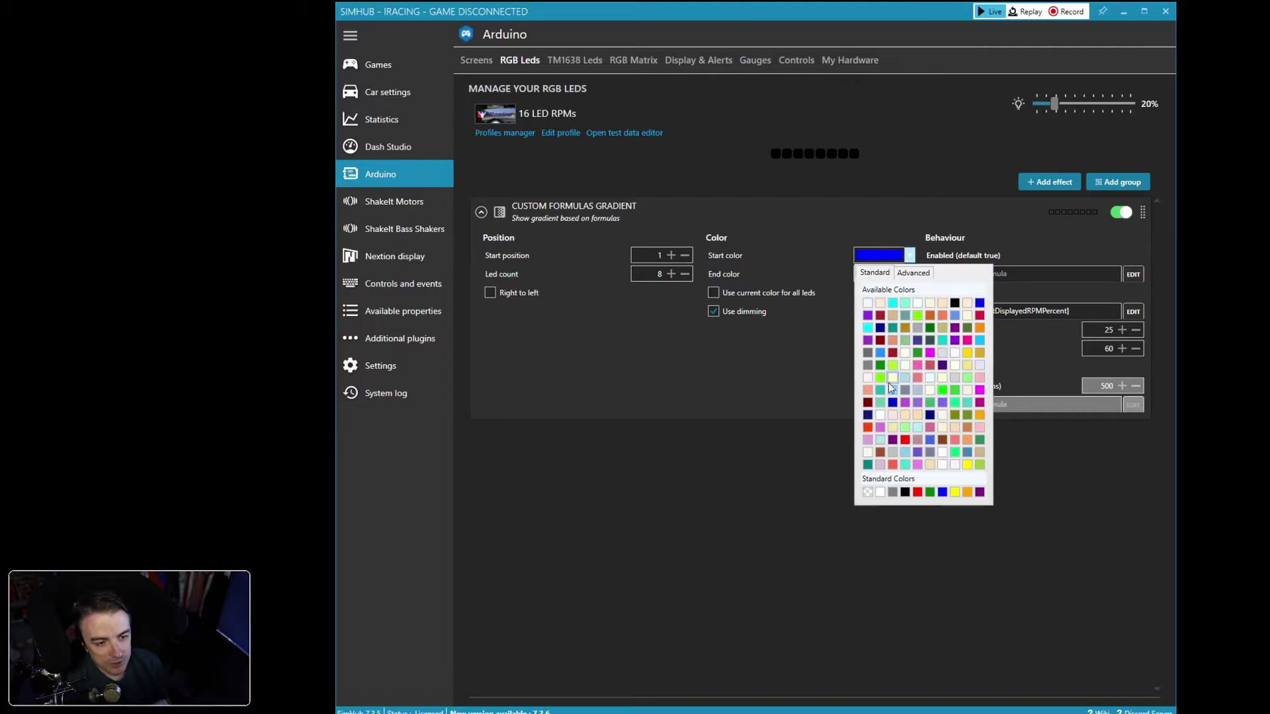
pyautogui.click(929, 490)
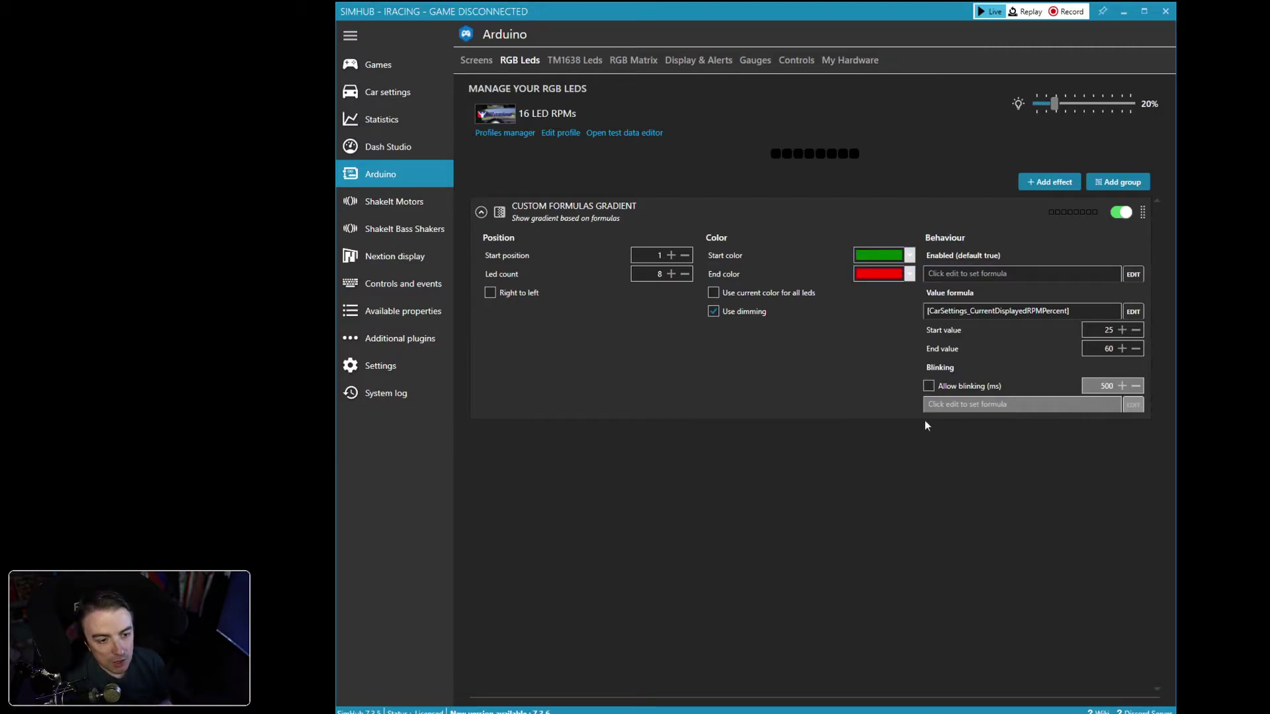
pyautogui.click(910, 274)
pyautogui.click(929, 512)
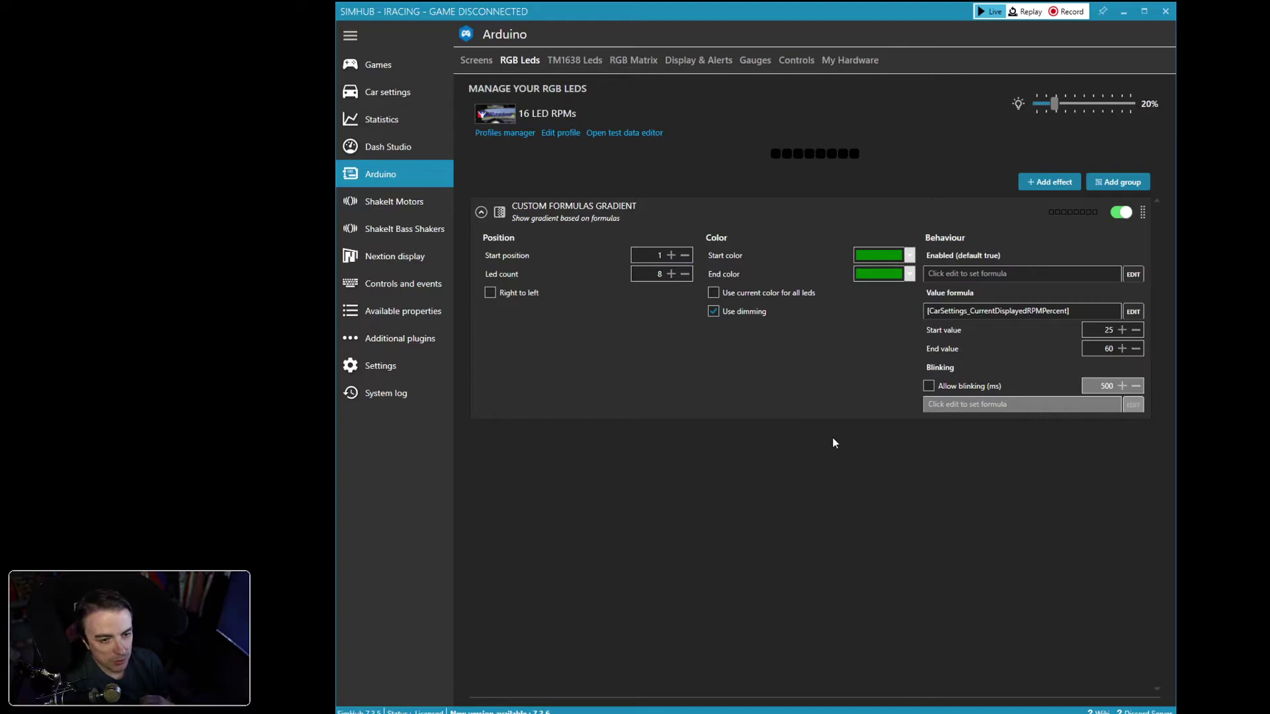
pyautogui.click(480, 212)
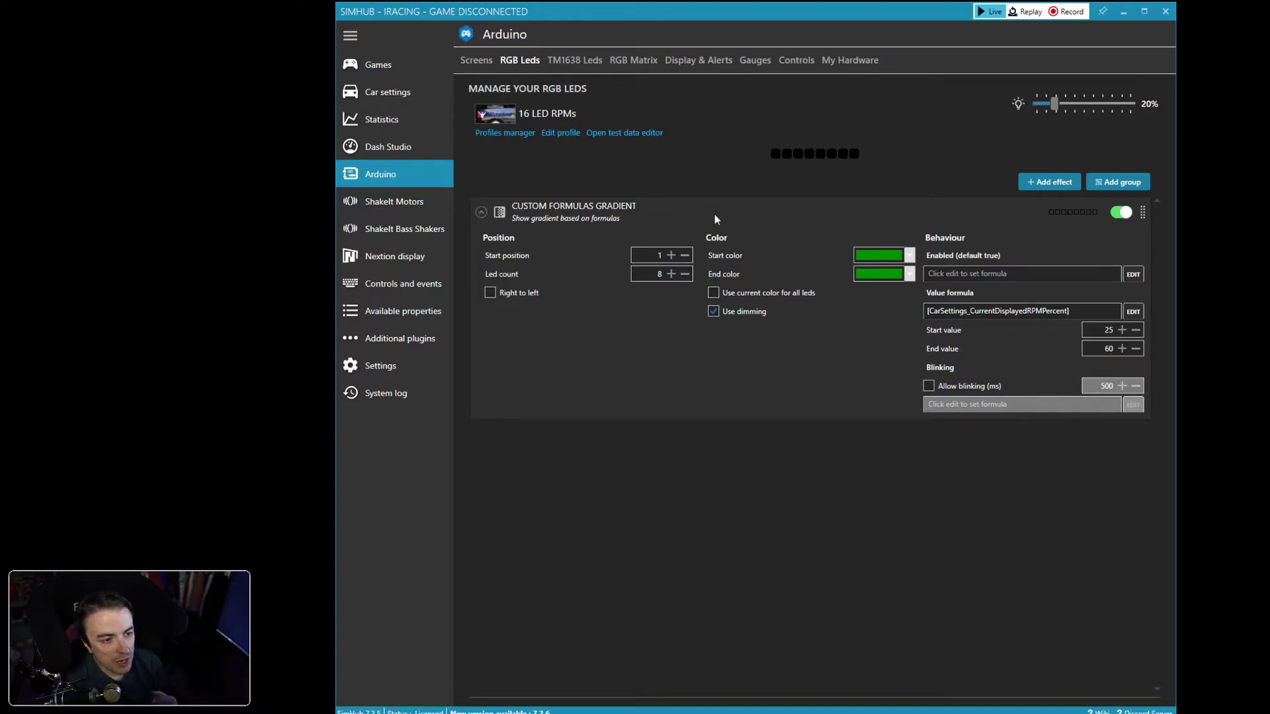
pyautogui.click(481, 212)
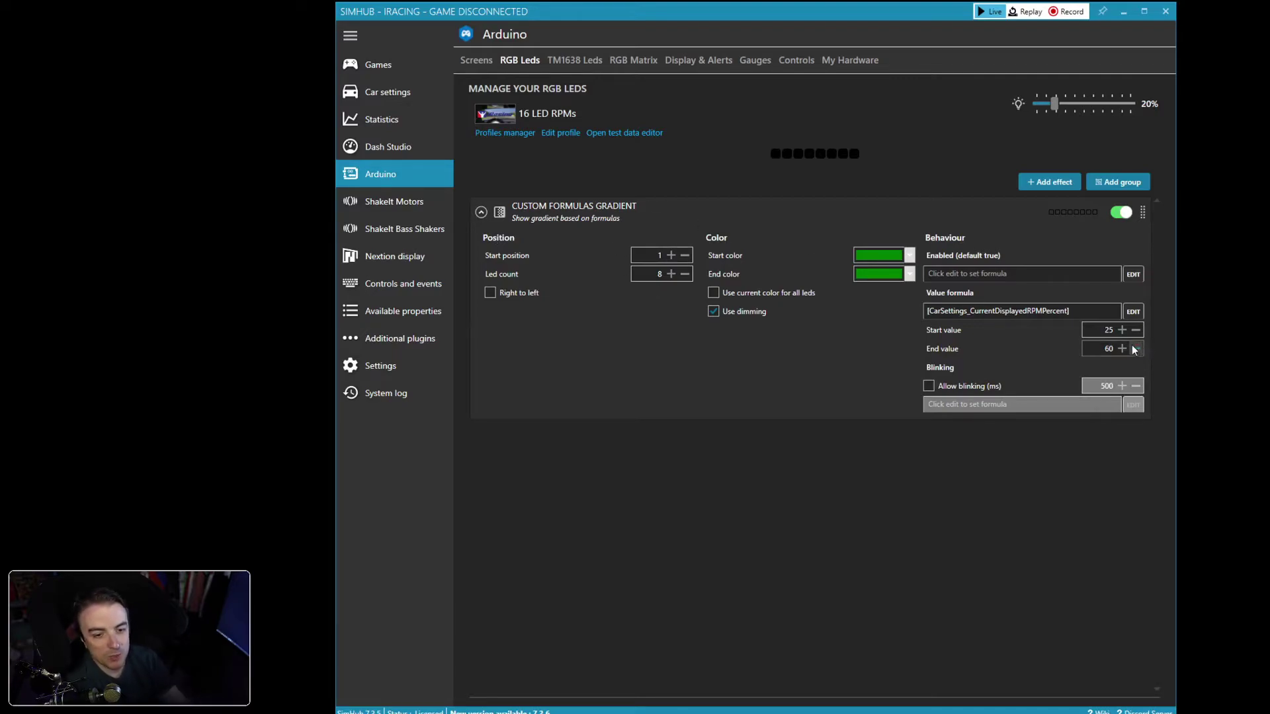
pyautogui.moveTo(677, 209)
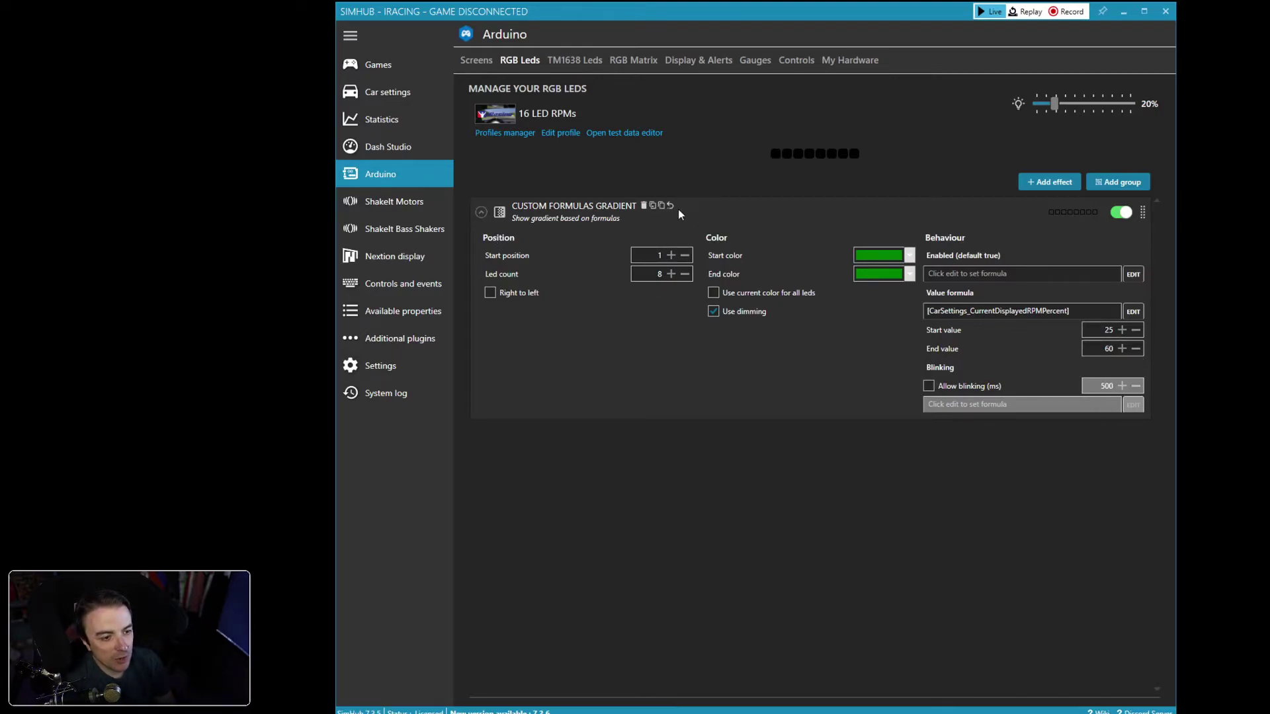
# Relabel the gradient effect 'LED 1-8' and return to the Arduino RGB LED effects
pyautogui.click(598, 222)
pyautogui.moveTo(630, 221); pyautogui.dragTo(515, 218)
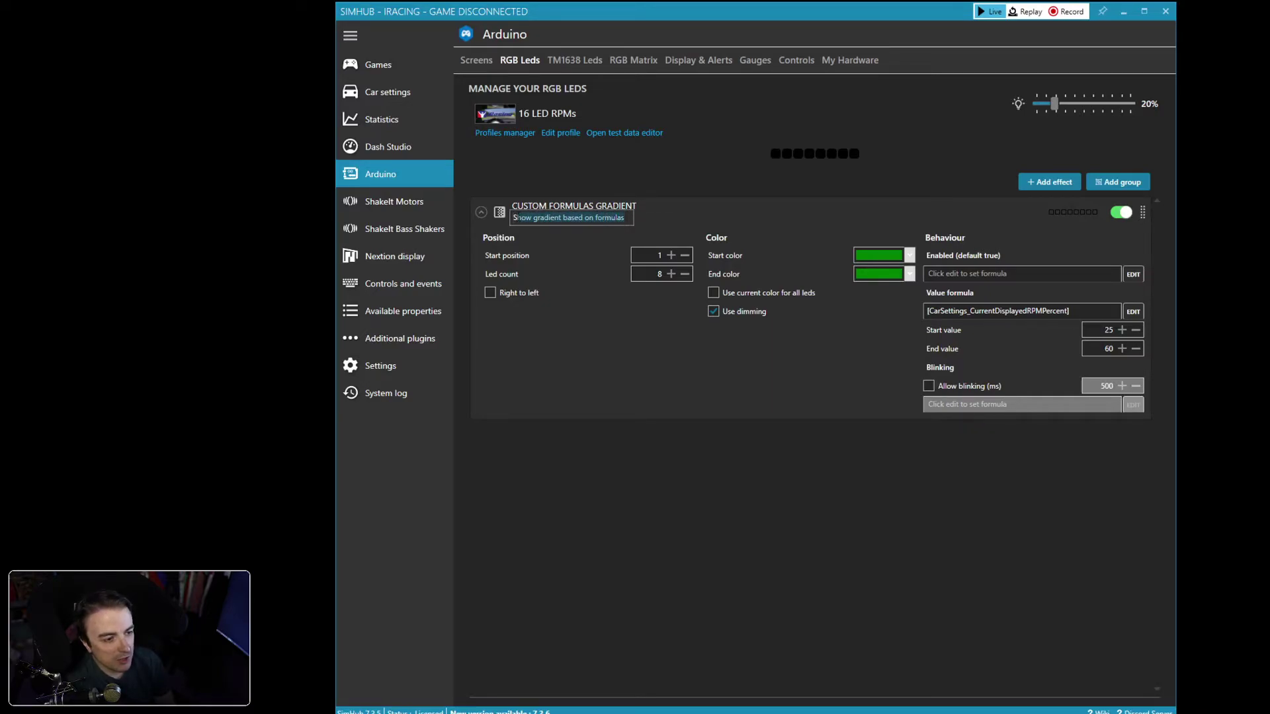
pyautogui.write('LED 1-8')
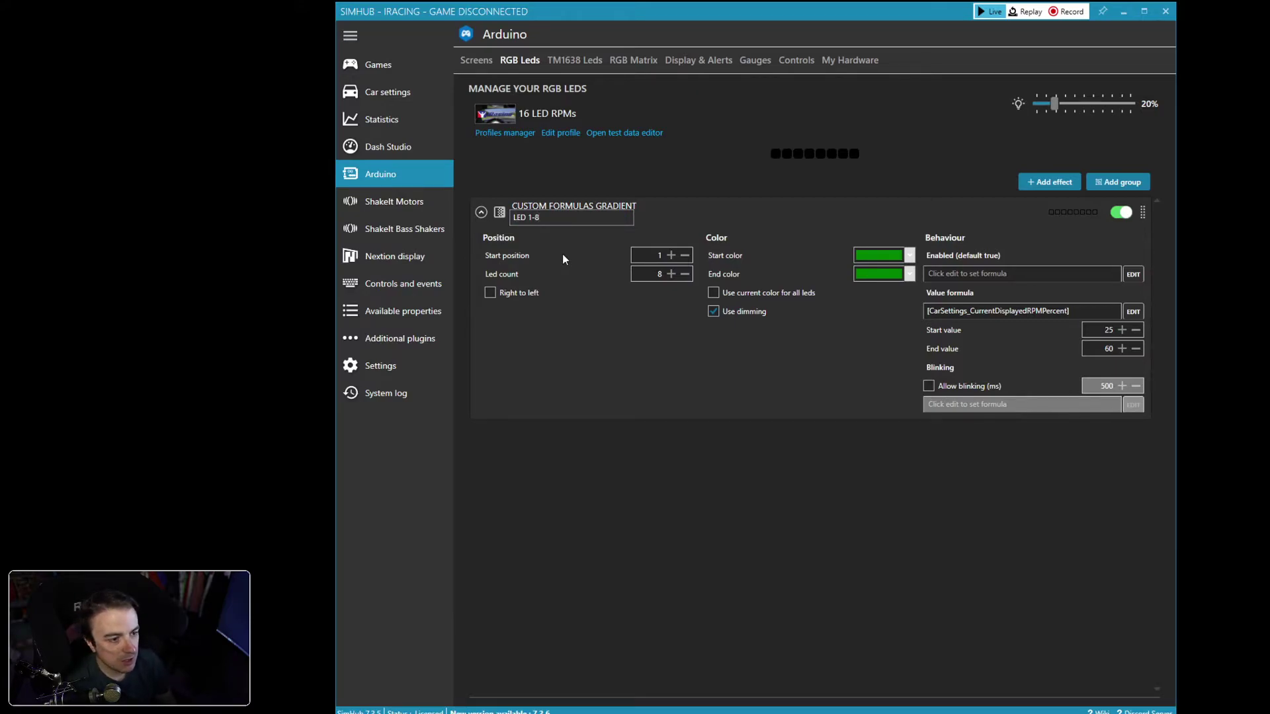
pyautogui.press('Return')
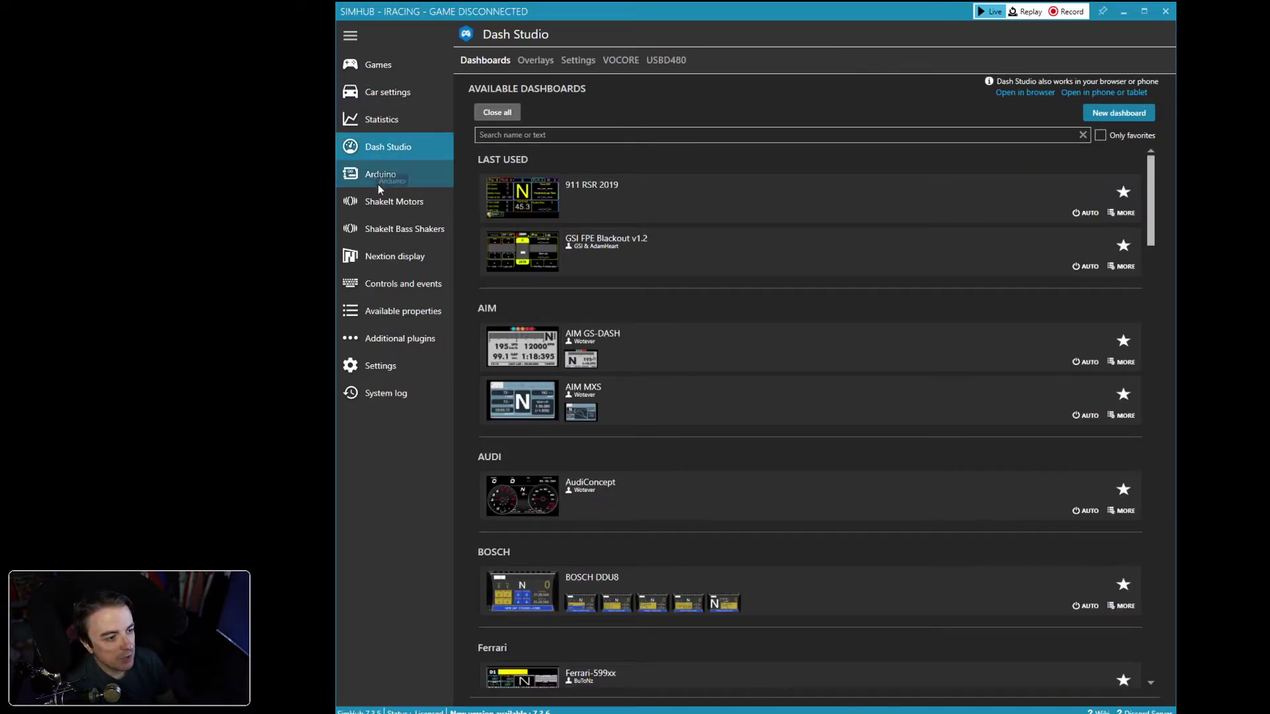
pyautogui.click(382, 176)
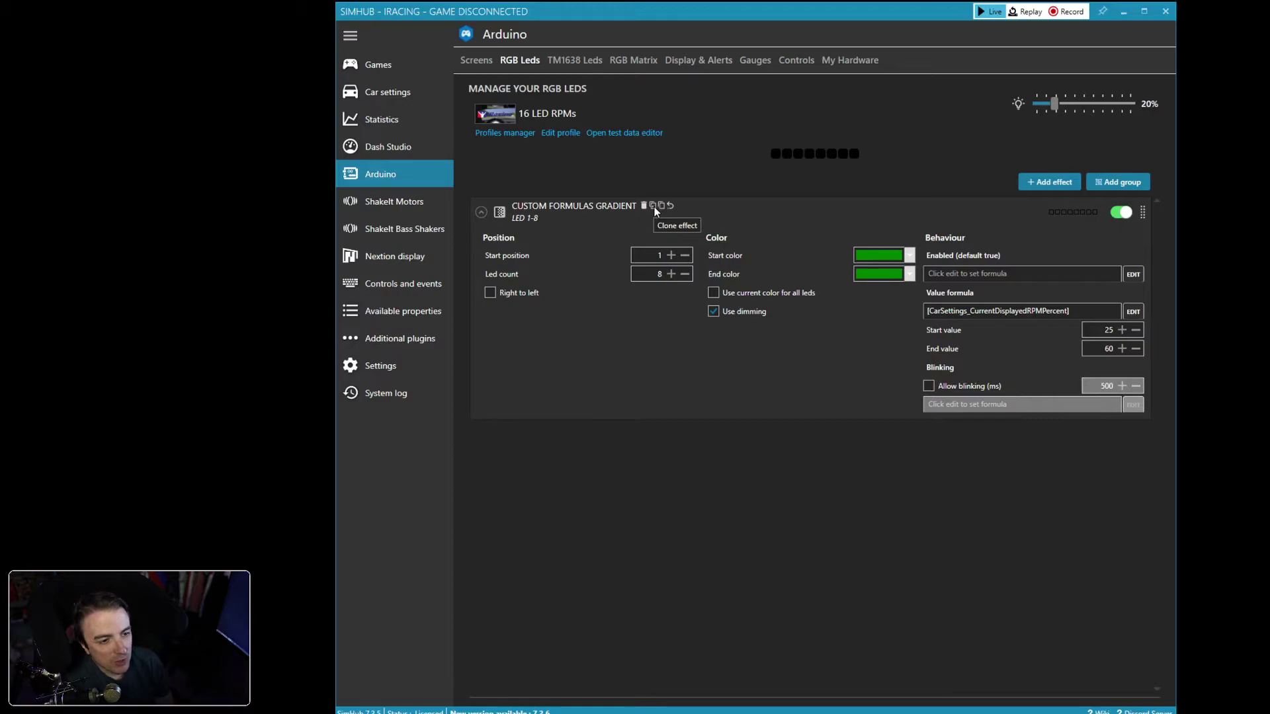
# Duplicate the LED 1-8 effect and label the copy 'LED 9-12 copy'
pyautogui.click(652, 206)
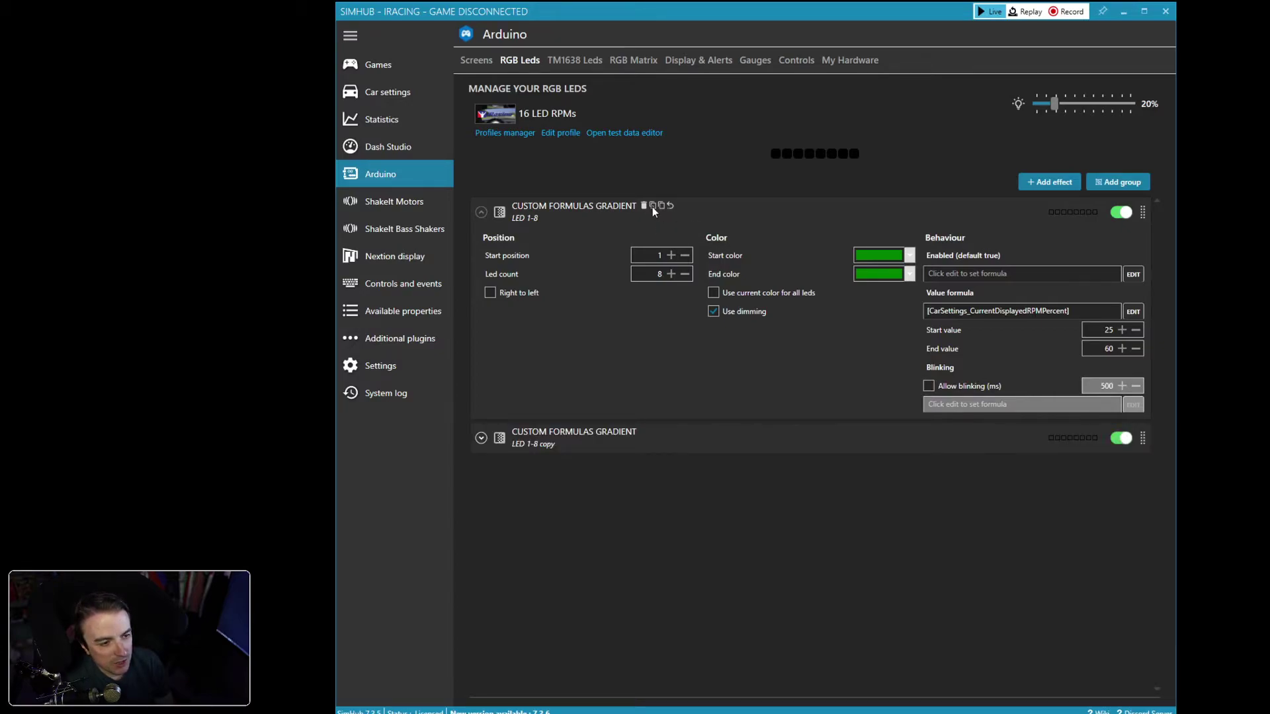
pyautogui.click(482, 437)
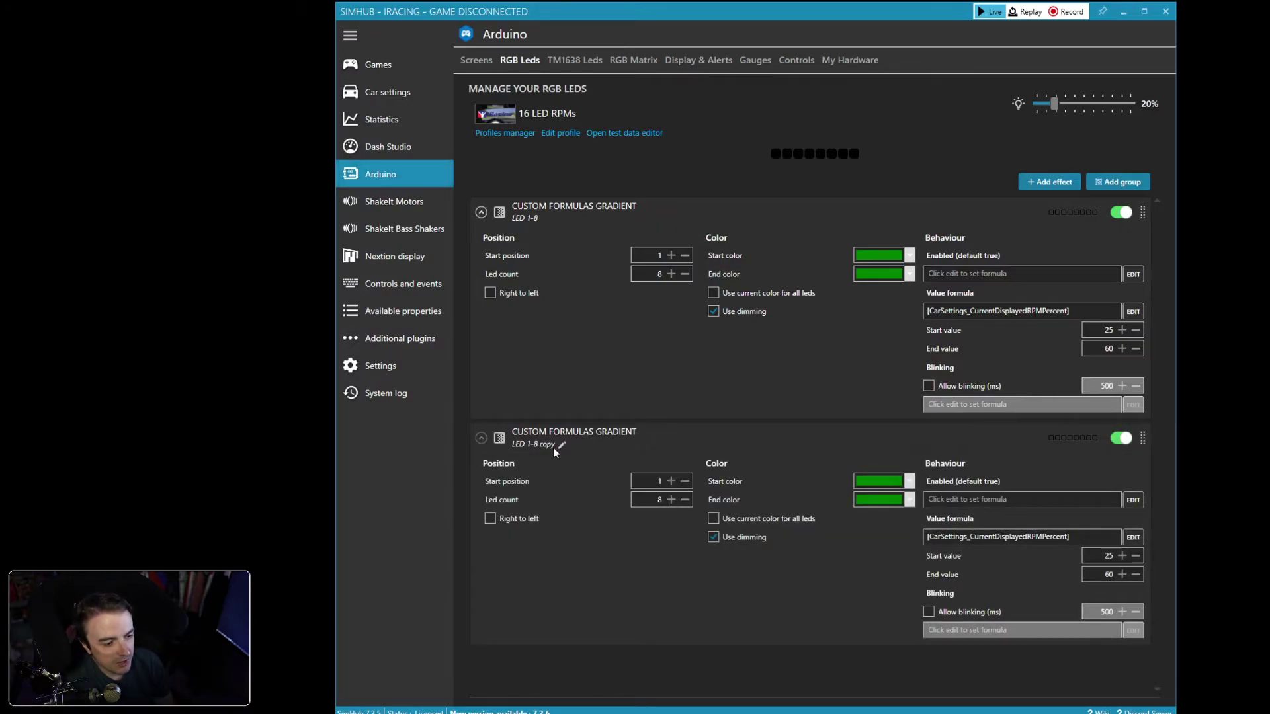
pyautogui.click(554, 443)
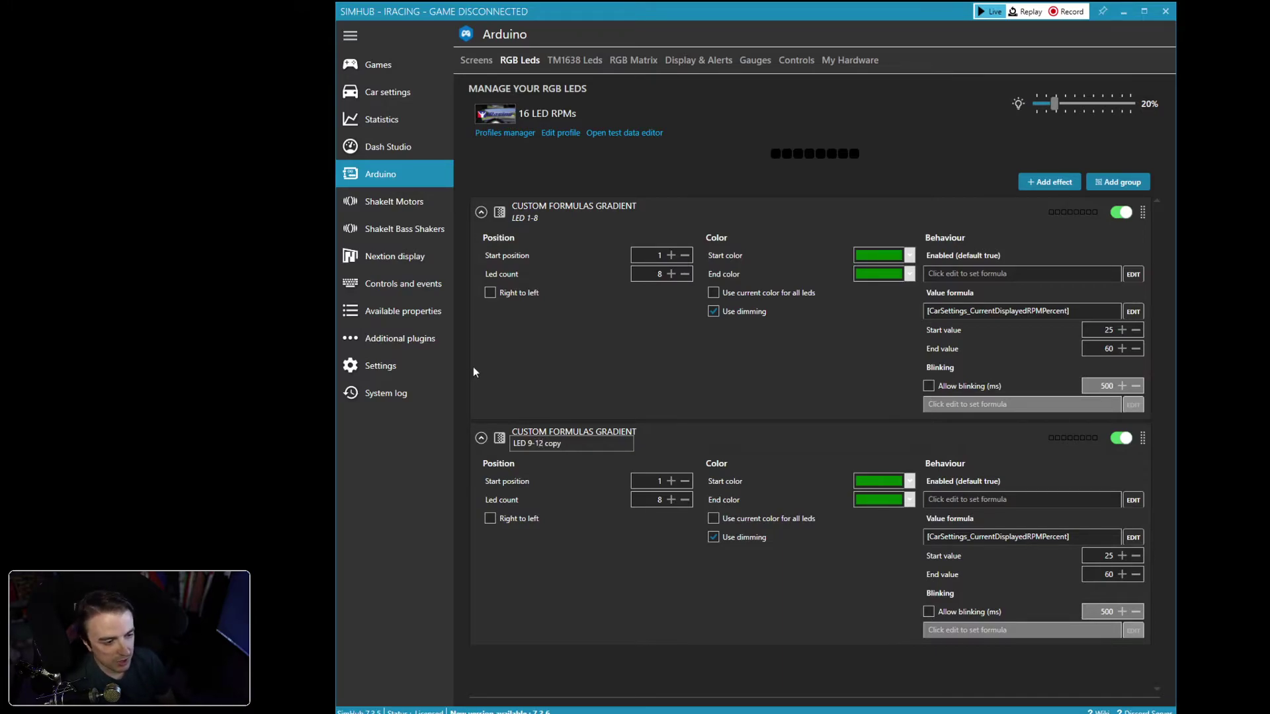
pyautogui.click(665, 481)
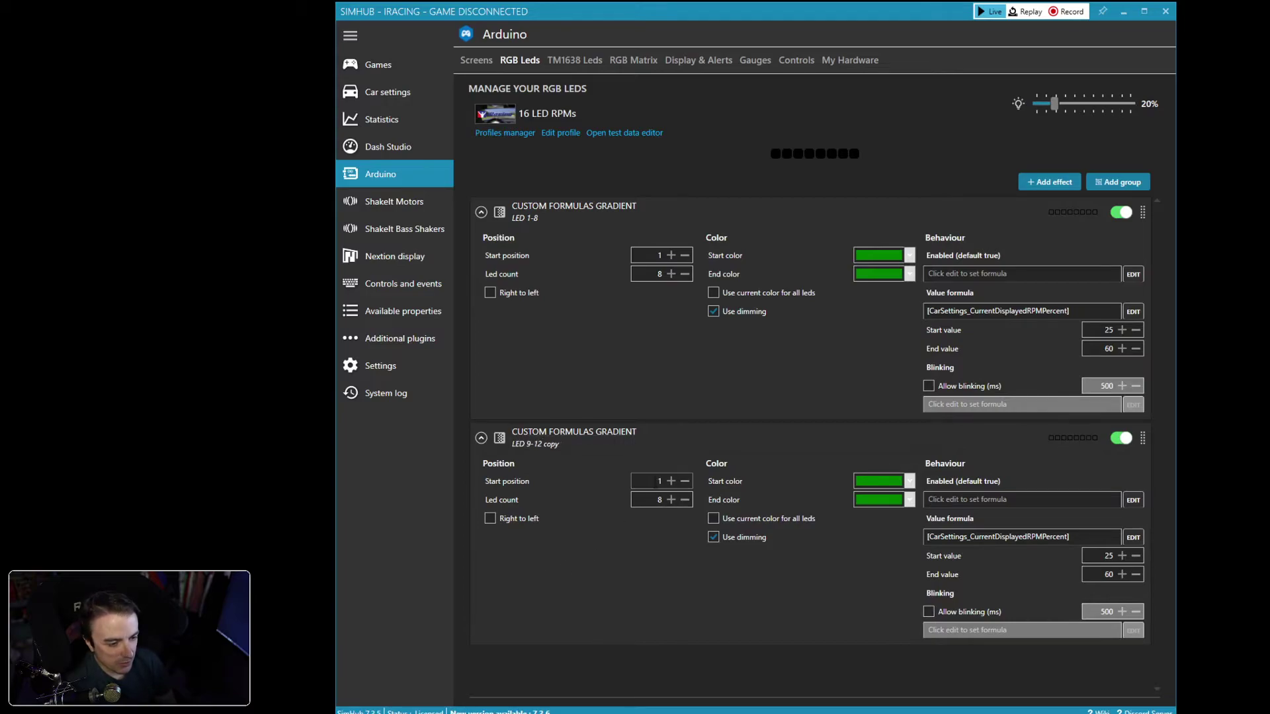
# Set the copy to start at LED 9 with an LED count of 4
pyautogui.click(671, 481)
pyautogui.click(670, 480)
pyautogui.click(670, 481)
pyautogui.click(671, 481)
pyautogui.click(670, 481)
pyautogui.click(670, 480)
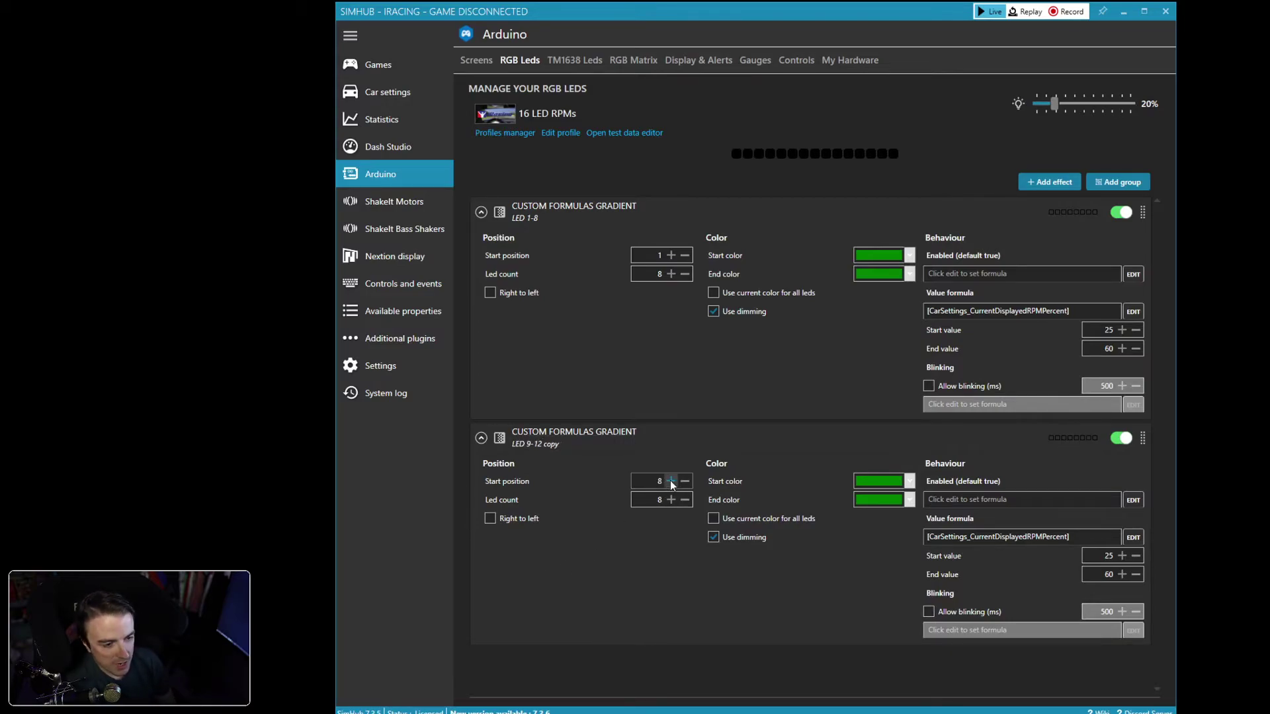
pyautogui.click(670, 481)
pyautogui.click(670, 481)
pyautogui.click(673, 501)
pyautogui.click(673, 501)
pyautogui.click(673, 502)
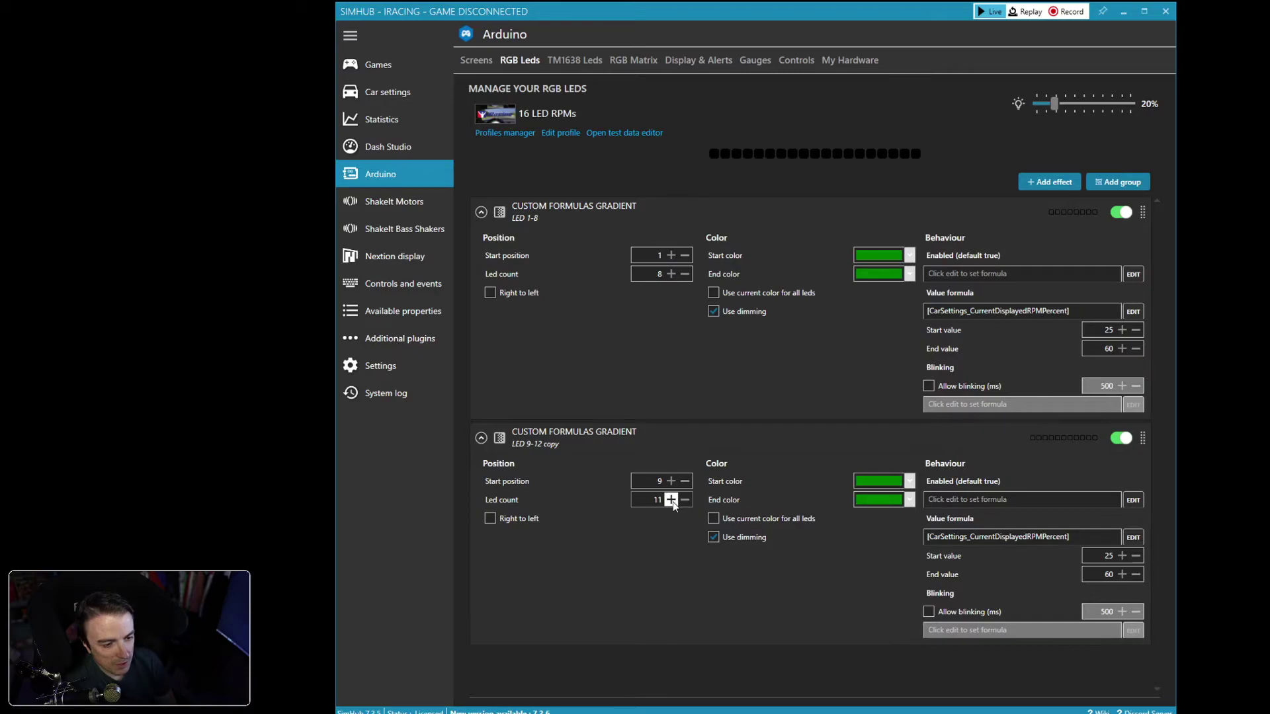
pyautogui.click(681, 501)
pyautogui.click(681, 501)
pyautogui.click(682, 502)
pyautogui.click(682, 501)
pyautogui.click(681, 501)
pyautogui.click(681, 502)
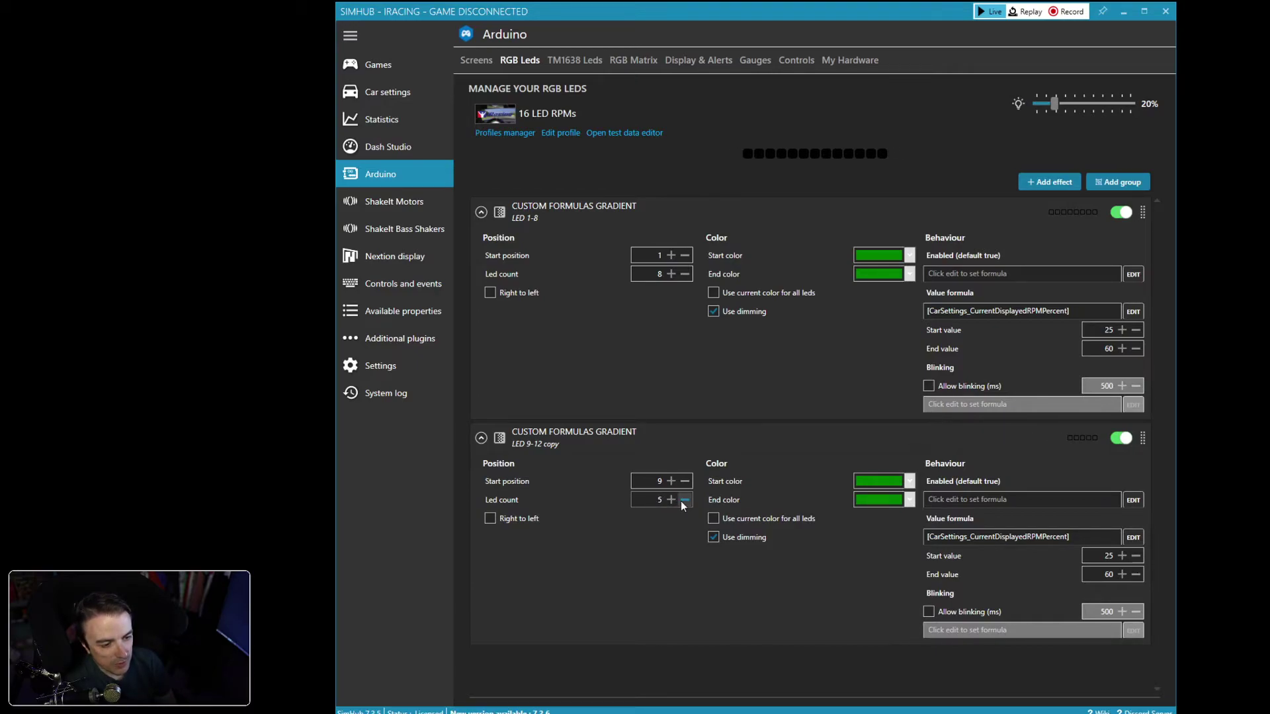
pyautogui.click(681, 501)
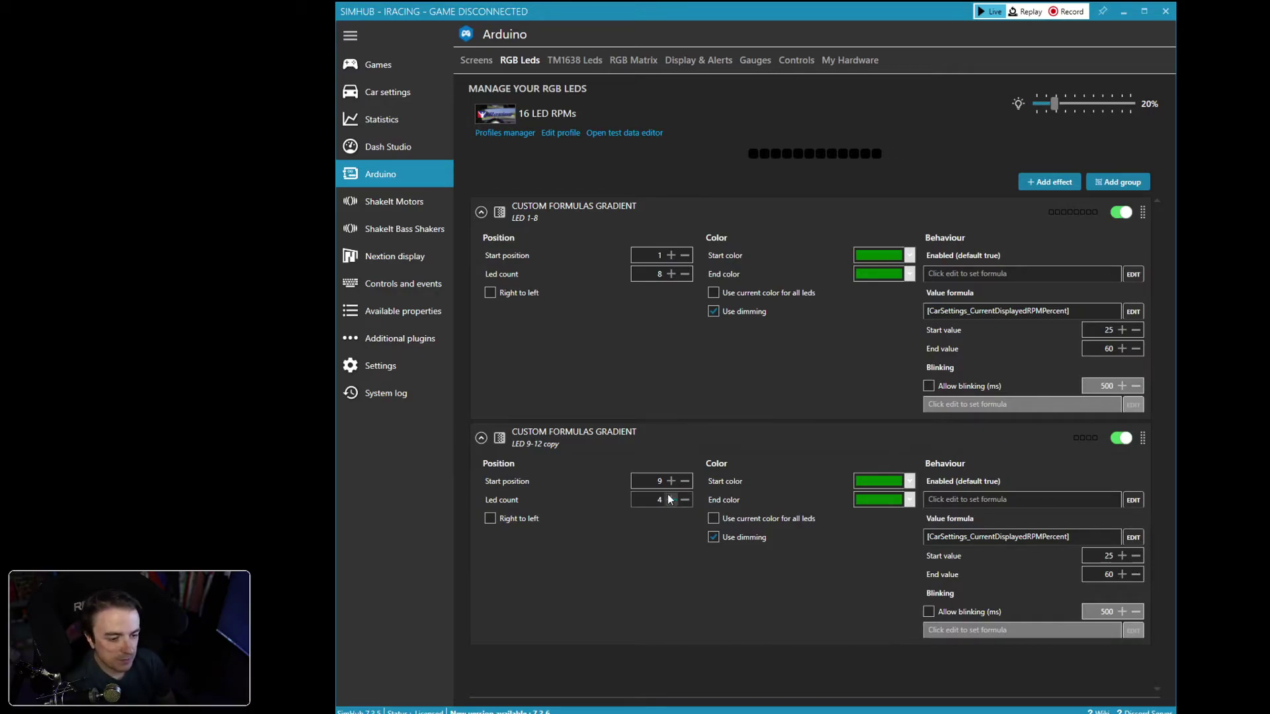
# Make the copy's start and end colours yellow
pyautogui.click(910, 480)
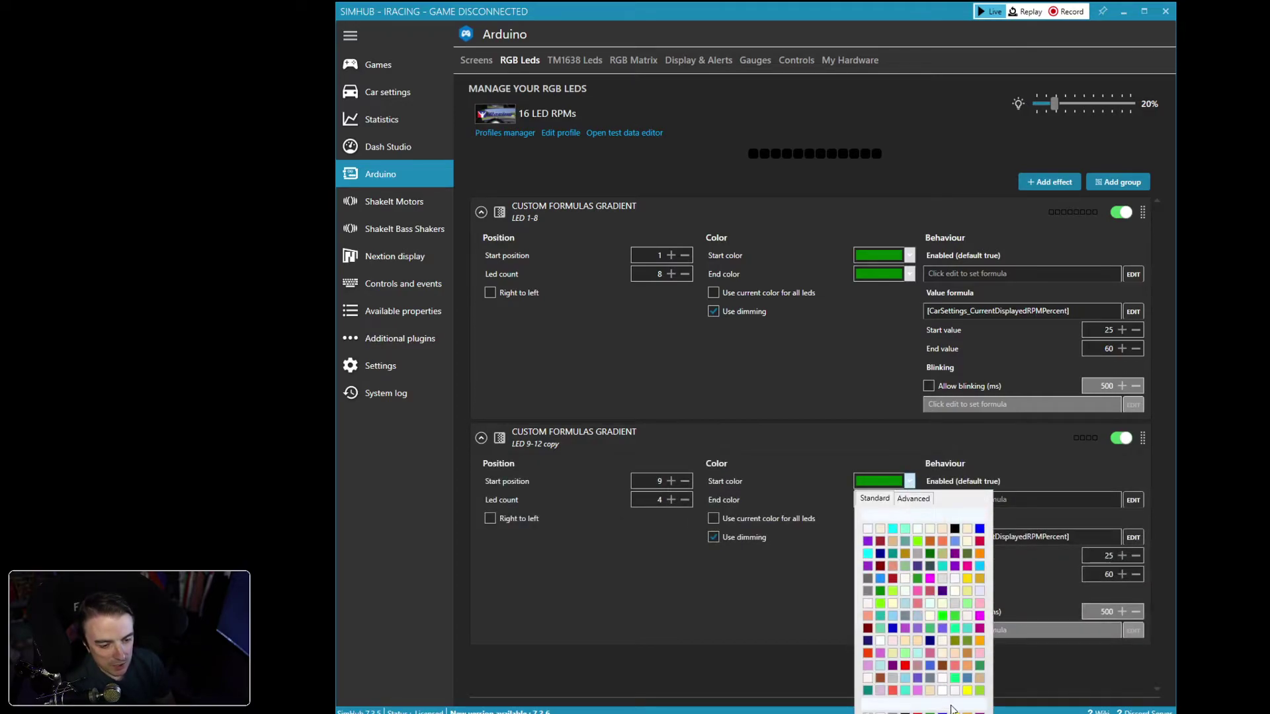
pyautogui.click(967, 690)
pyautogui.click(910, 499)
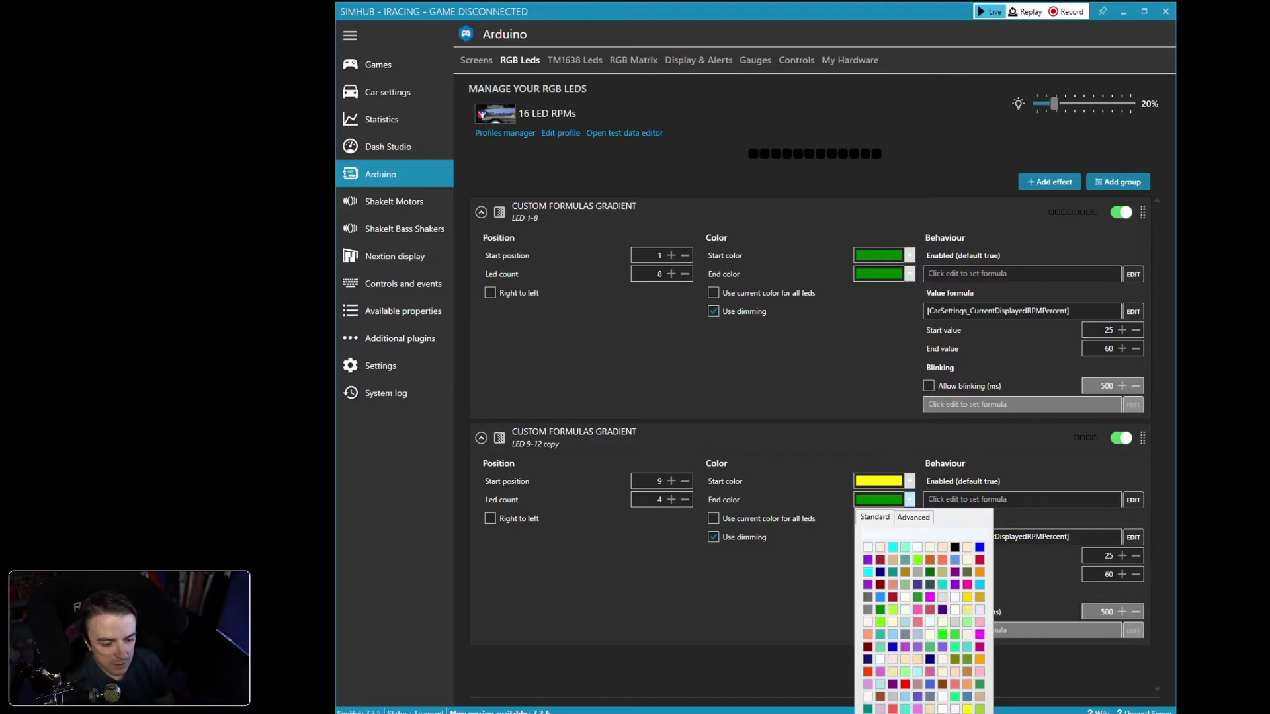
pyautogui.click(917, 706)
# Set the copy's value range from 61 to 75
pyautogui.doubleClick(1109, 556)
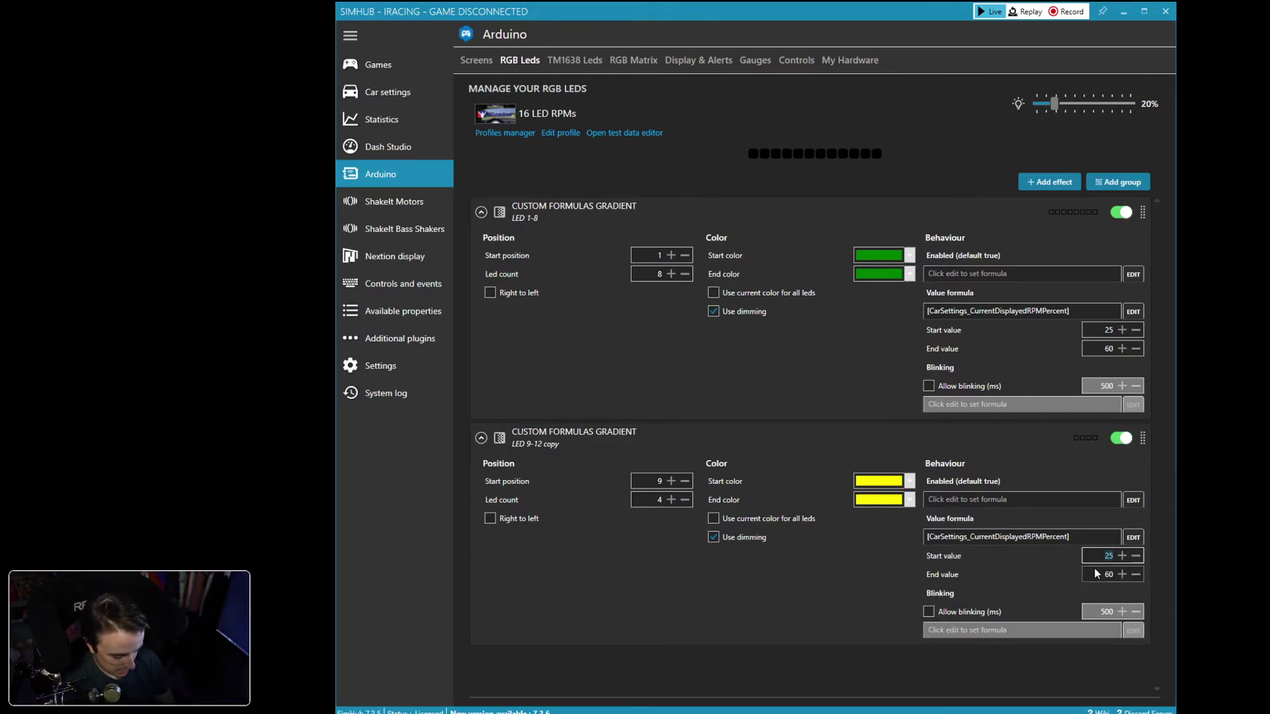
pyautogui.write('61')
pyautogui.press('Tab')
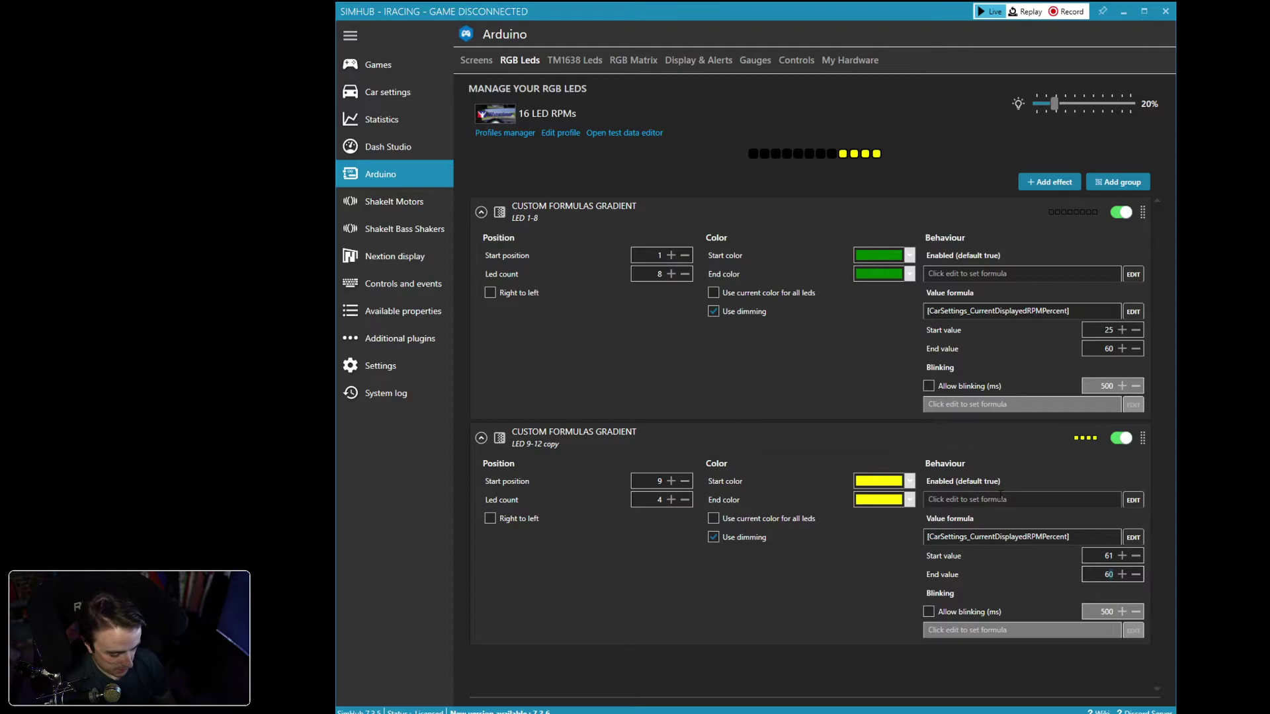
pyautogui.write('675')
pyautogui.press('BackSpace')
pyautogui.press('BackSpace')
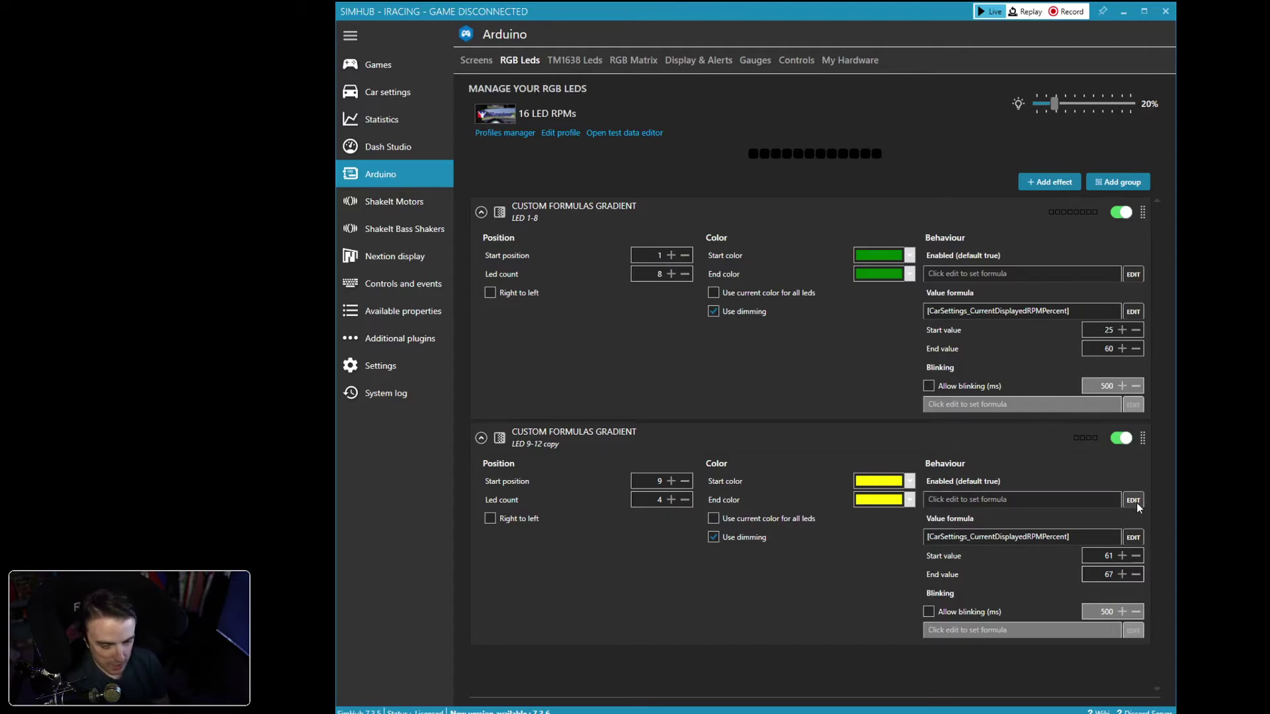
pyautogui.press('BackSpace')
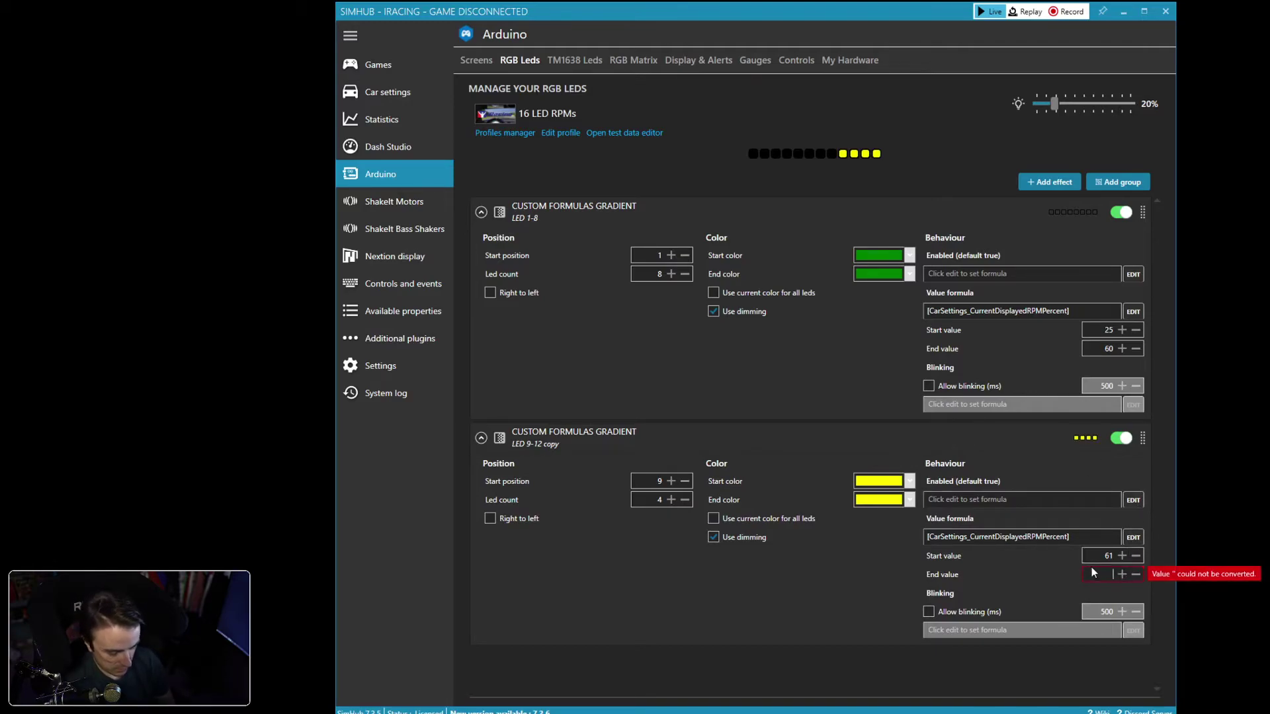
pyautogui.write('75')
pyautogui.click(777, 586)
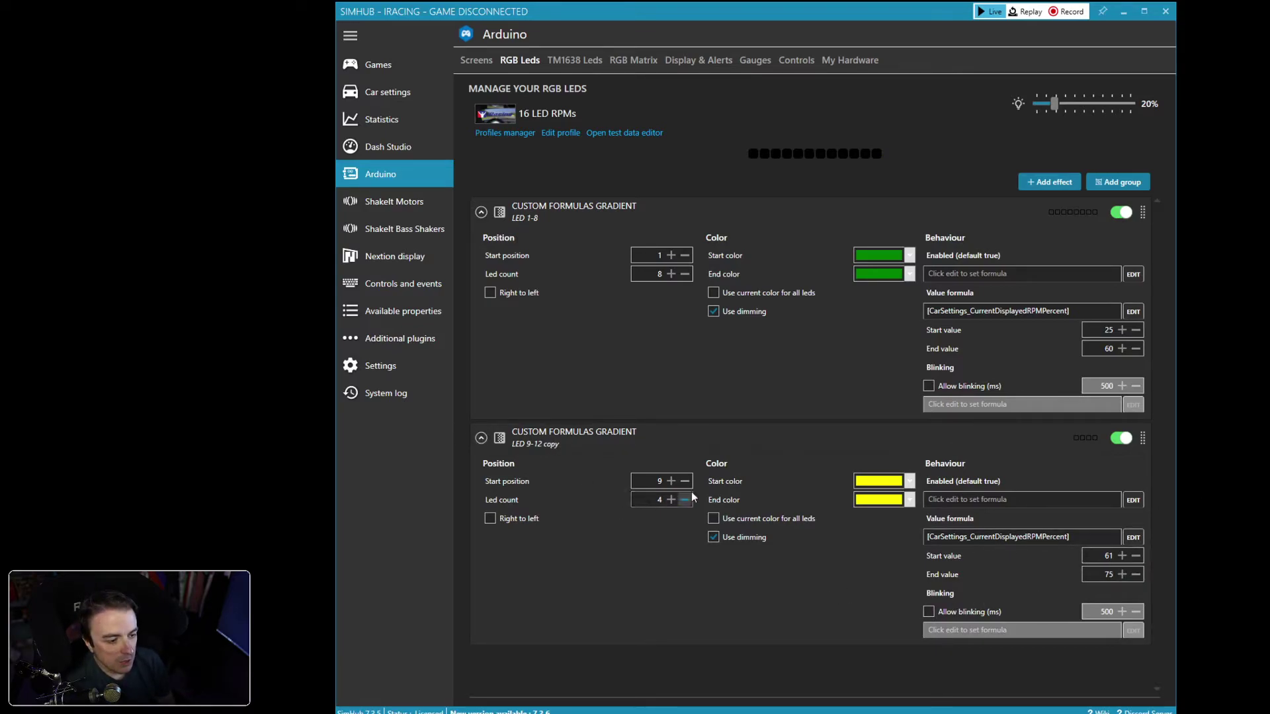
# Clone the second effect and label the new third effect 'LED 13-16'
pyautogui.click(481, 212)
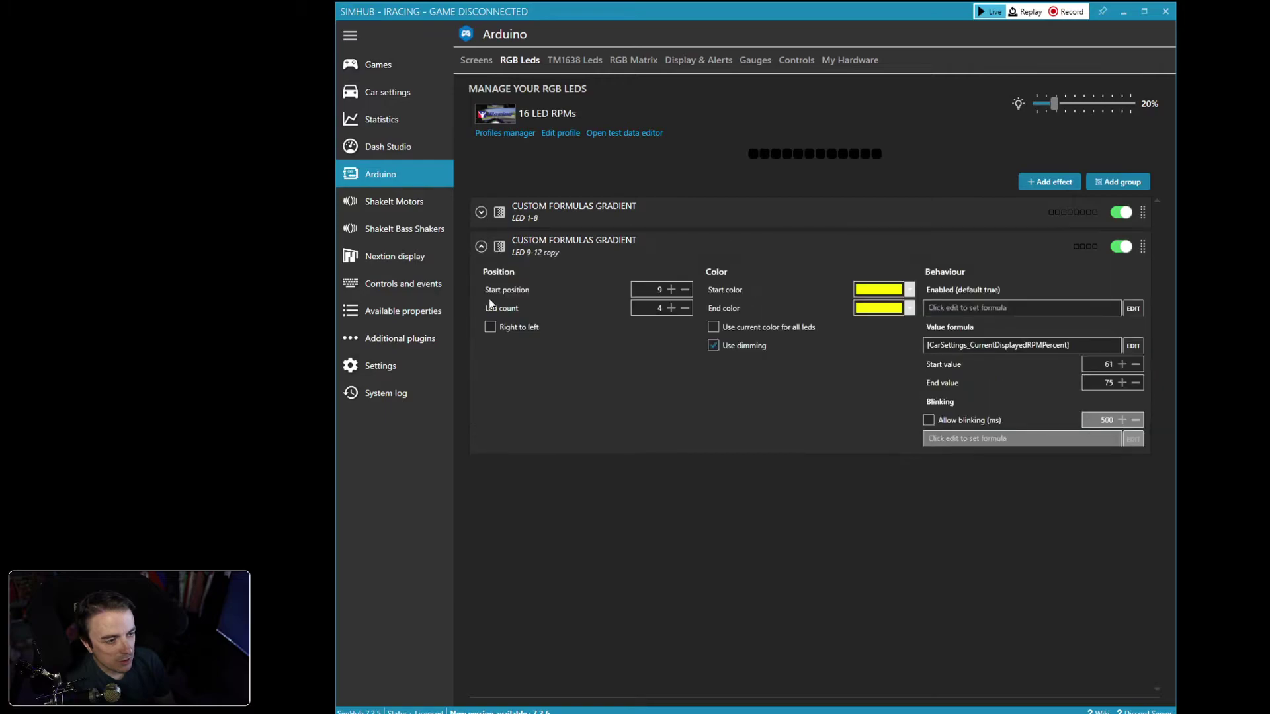
pyautogui.click(480, 245)
pyautogui.click(652, 239)
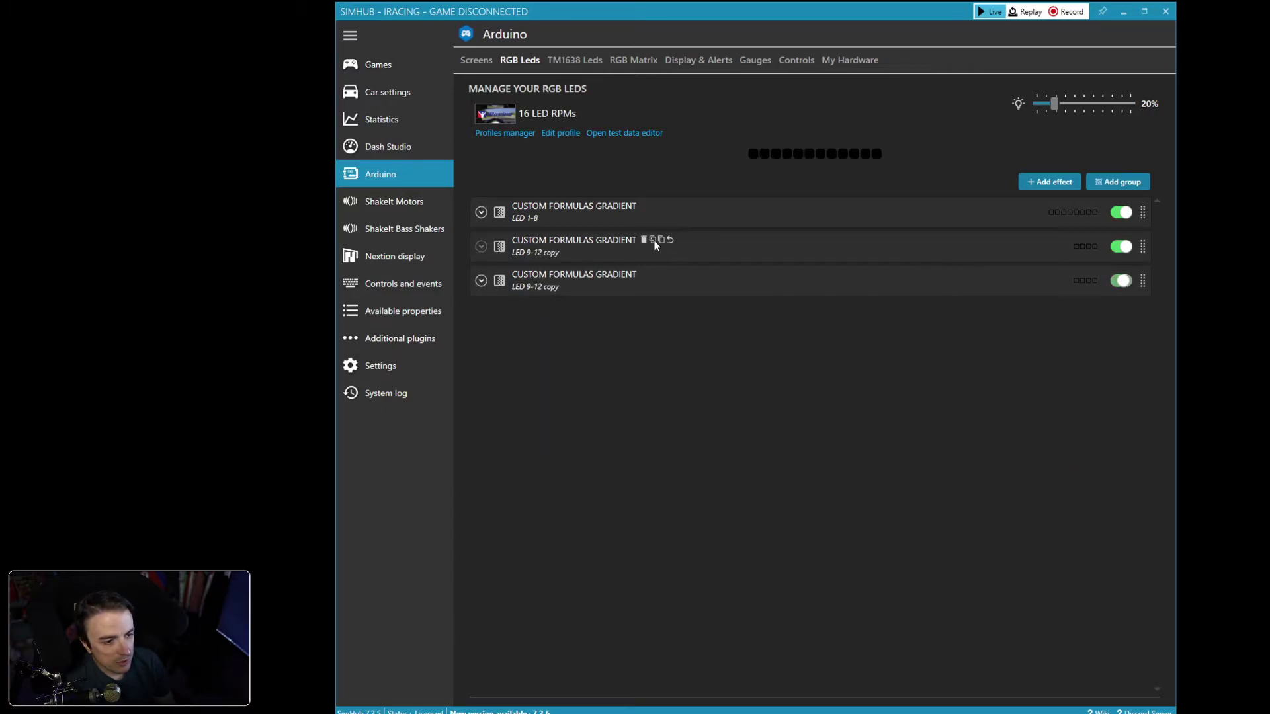
pyautogui.click(480, 282)
pyautogui.click(548, 284)
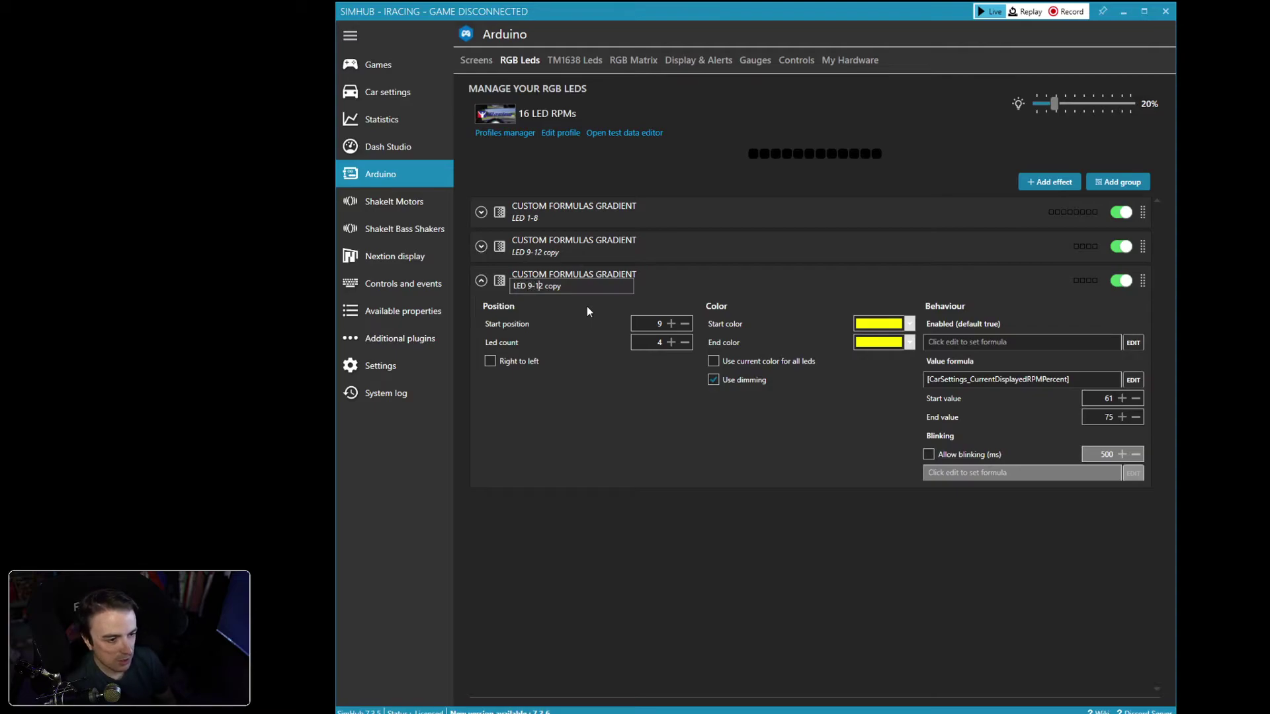
pyautogui.press('Delete')
pyautogui.press('BackSpace')
pyautogui.press('BackSpace')
pyautogui.press('BackSpace')
pyautogui.press('BackSpace')
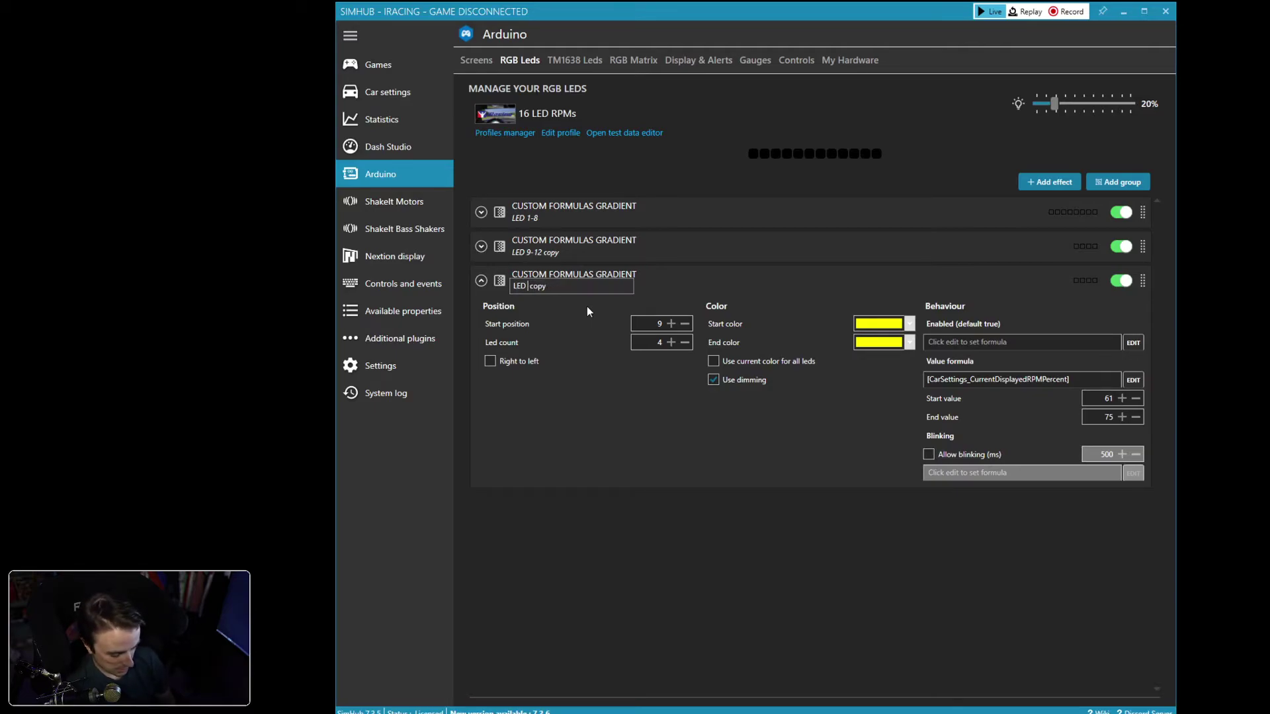
pyautogui.write('13-')
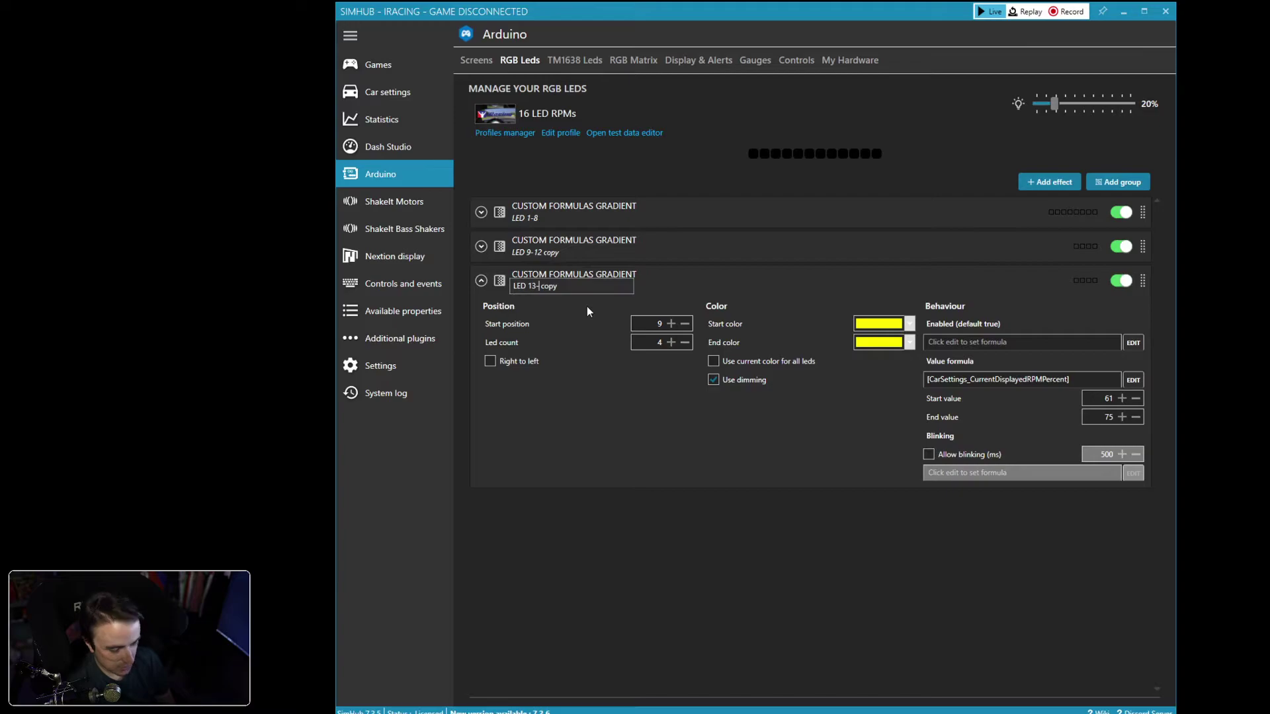
pyautogui.write('16')
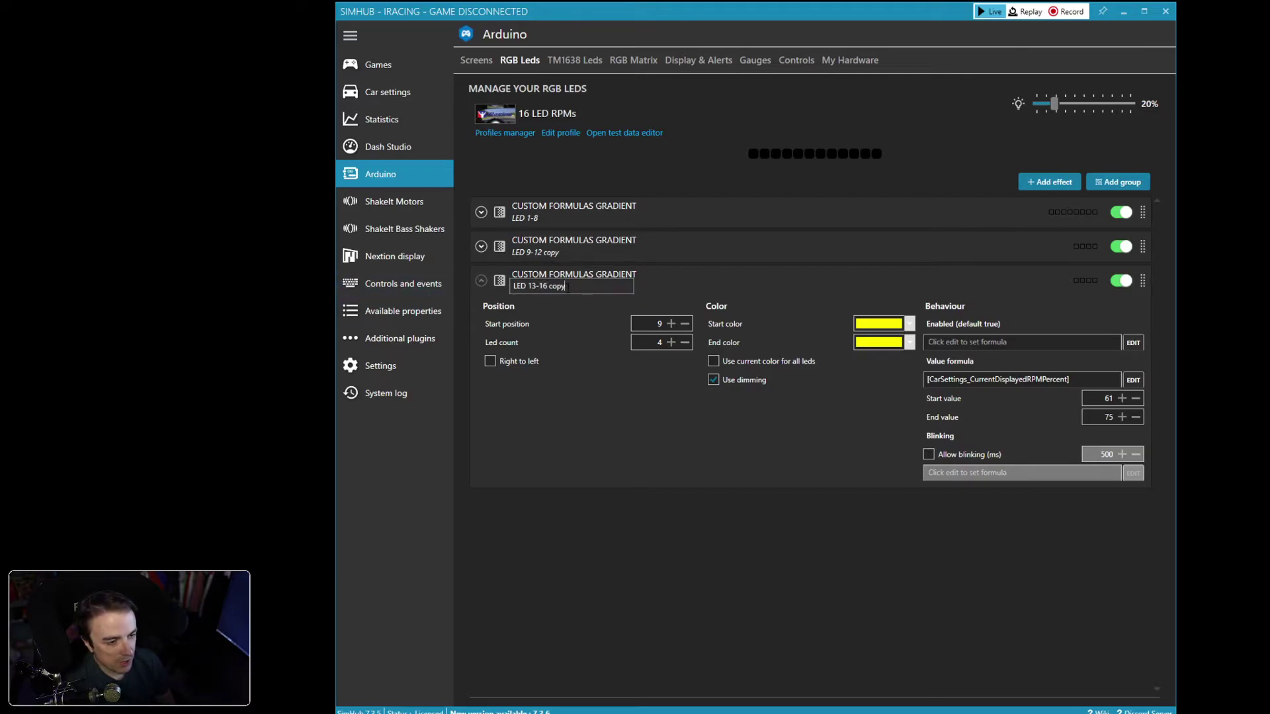
pyautogui.press('Delete')
pyautogui.press('Delete')
pyautogui.press('Delete')
pyautogui.press('Delete')
pyautogui.press('Delete')
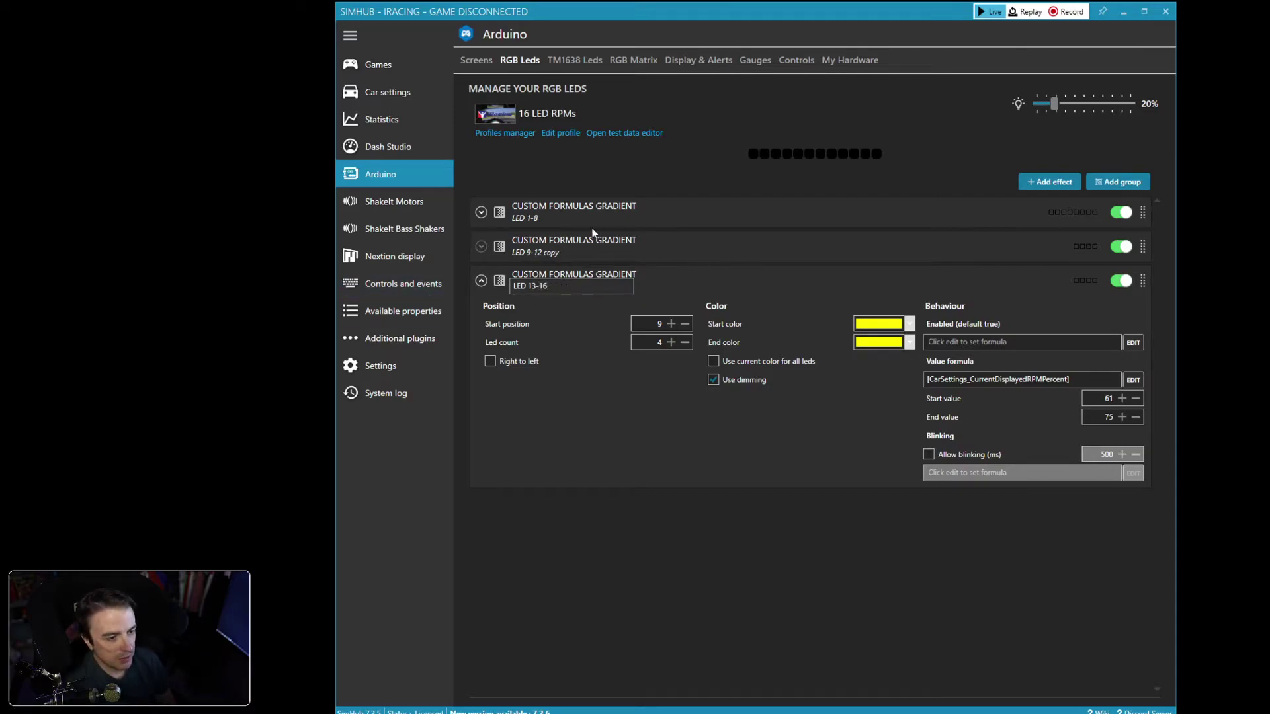
# Shorten the second effect's label to 'LED 9-12'
pyautogui.click(559, 250)
pyautogui.press('BackSpace')
pyautogui.press('BackSpace')
pyautogui.press('BackSpace')
pyautogui.press('BackSpace')
pyautogui.press('BackSpace')
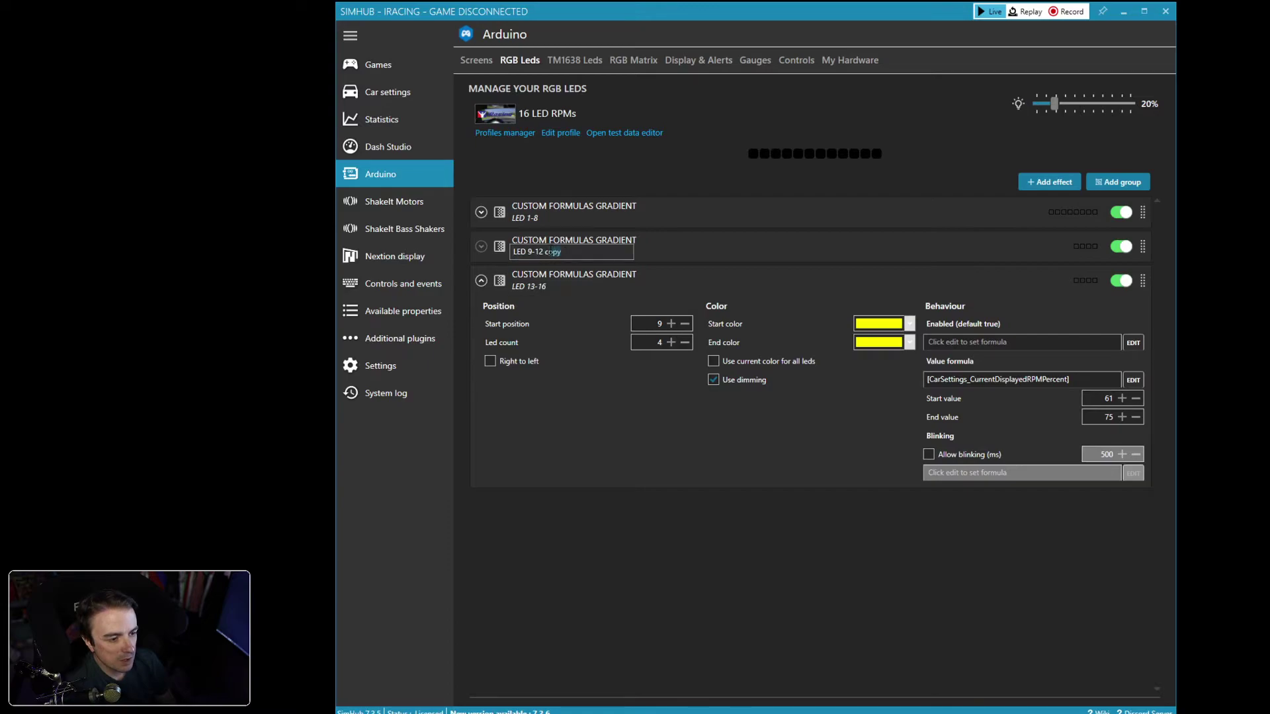
pyautogui.press('Return')
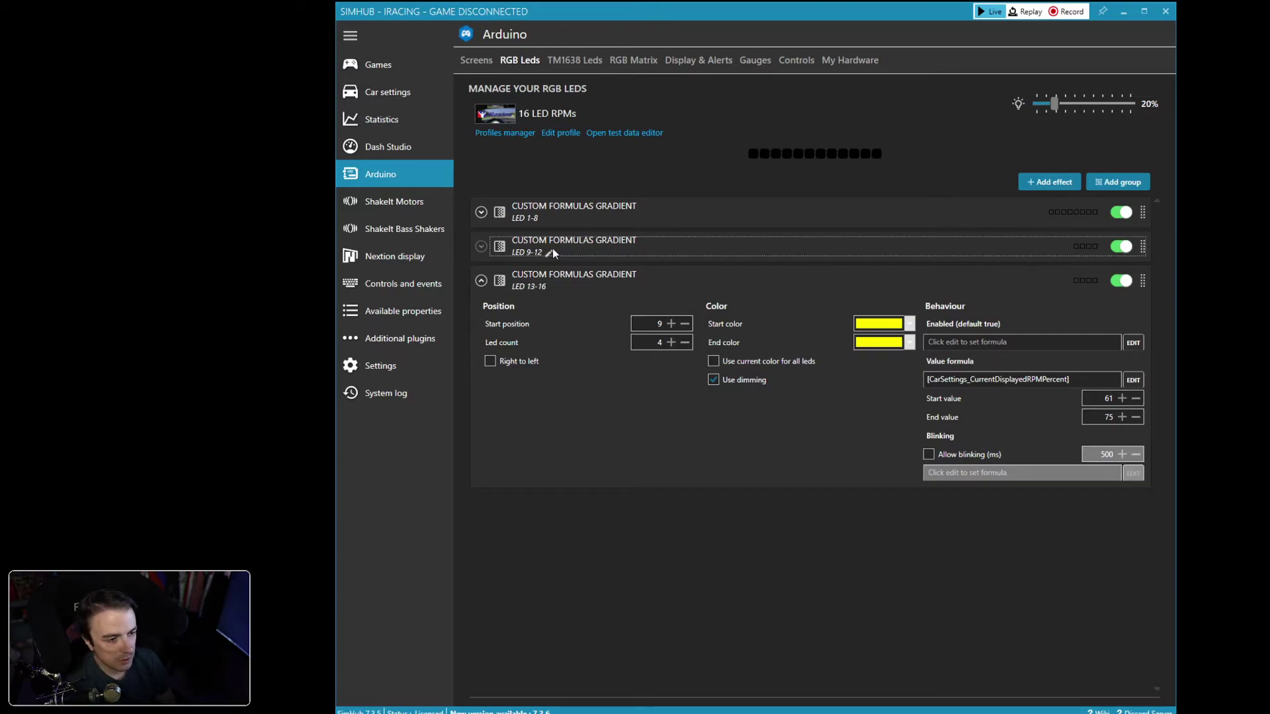
# Move the third effect's start position to LED 13 and make both its colours red
pyautogui.click(670, 324)
pyautogui.click(671, 324)
pyautogui.click(670, 323)
pyautogui.click(671, 323)
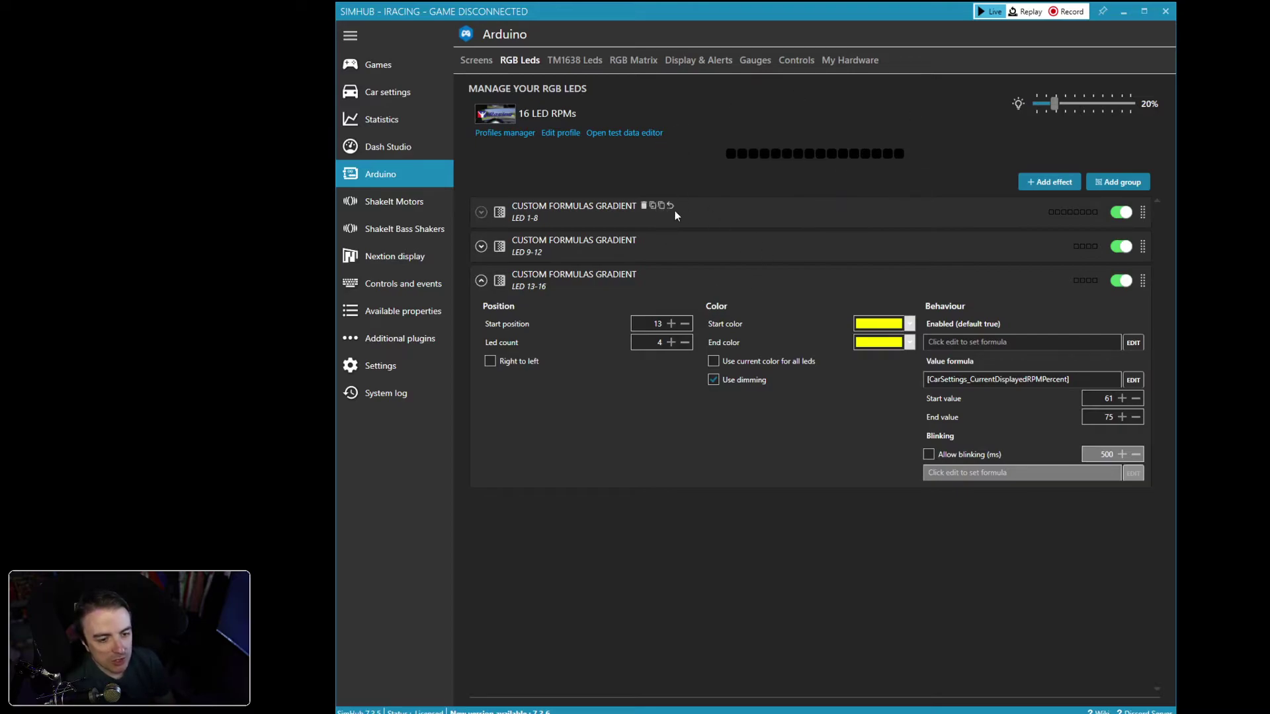
pyautogui.click(911, 324)
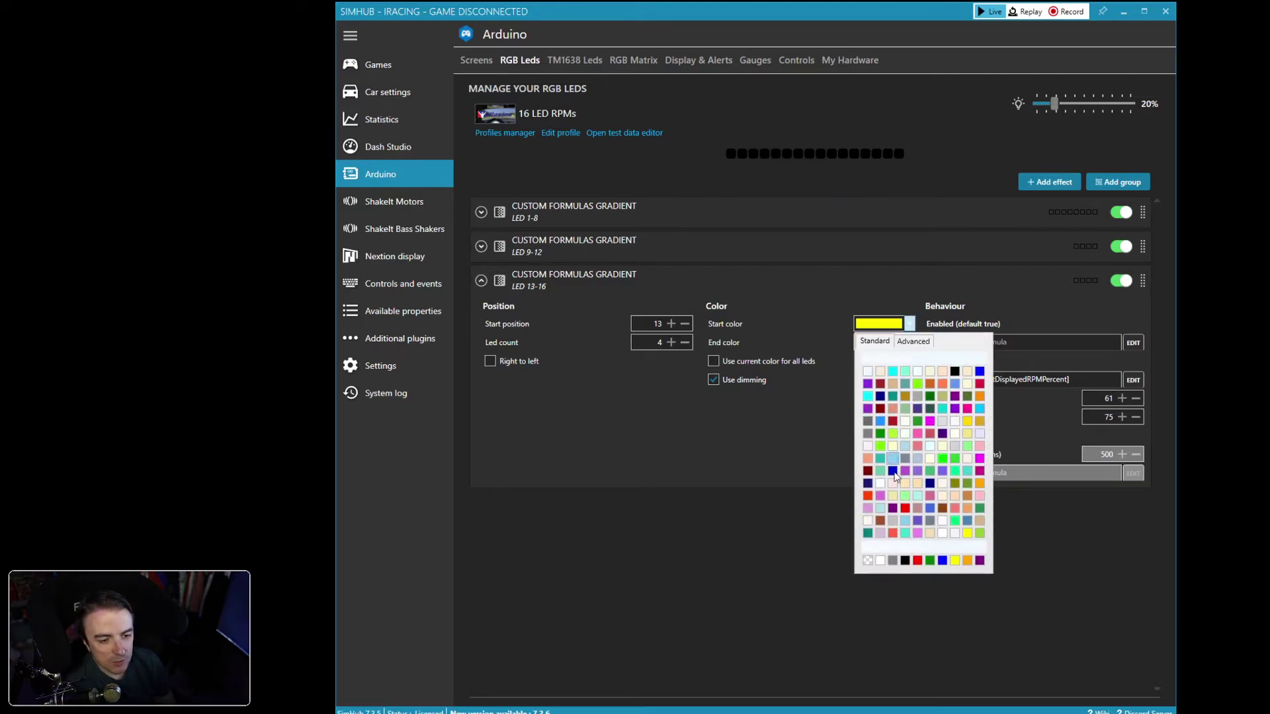
pyautogui.click(917, 560)
pyautogui.click(910, 343)
pyautogui.click(919, 579)
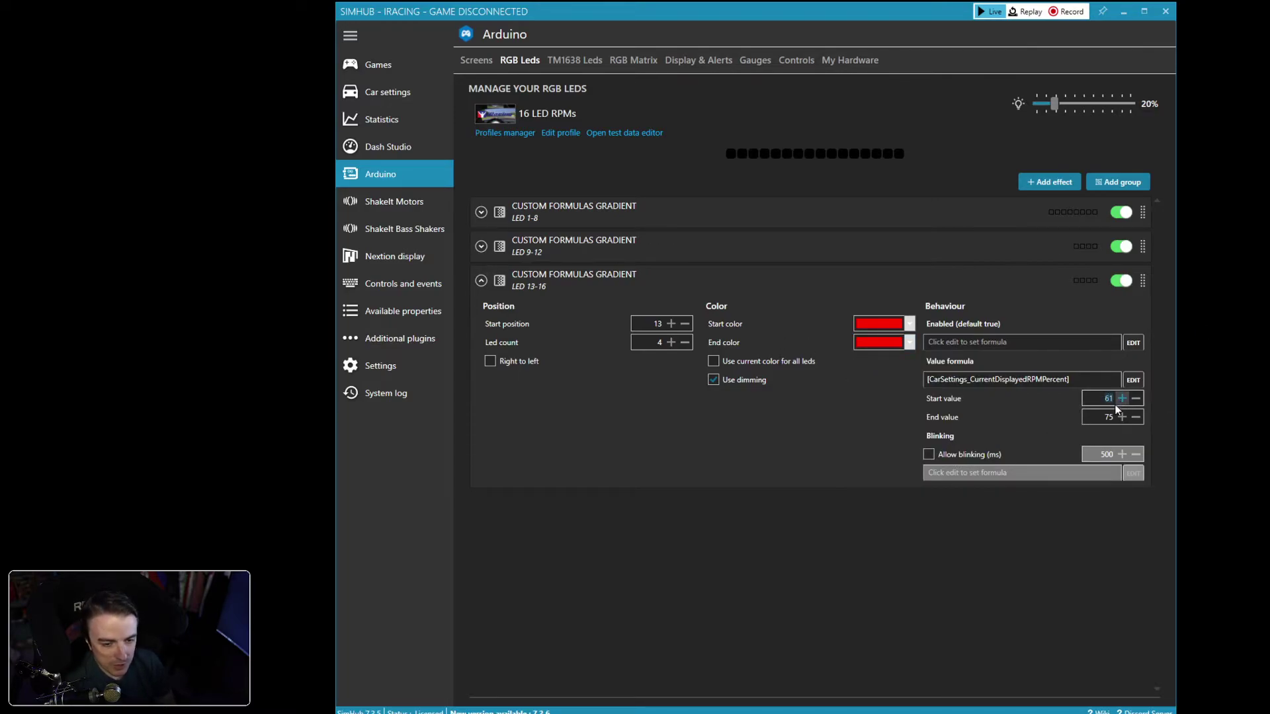
# Set the third effect's value range from 76 to 100
pyautogui.moveTo(1117, 408); pyautogui.dragTo(1082, 406)
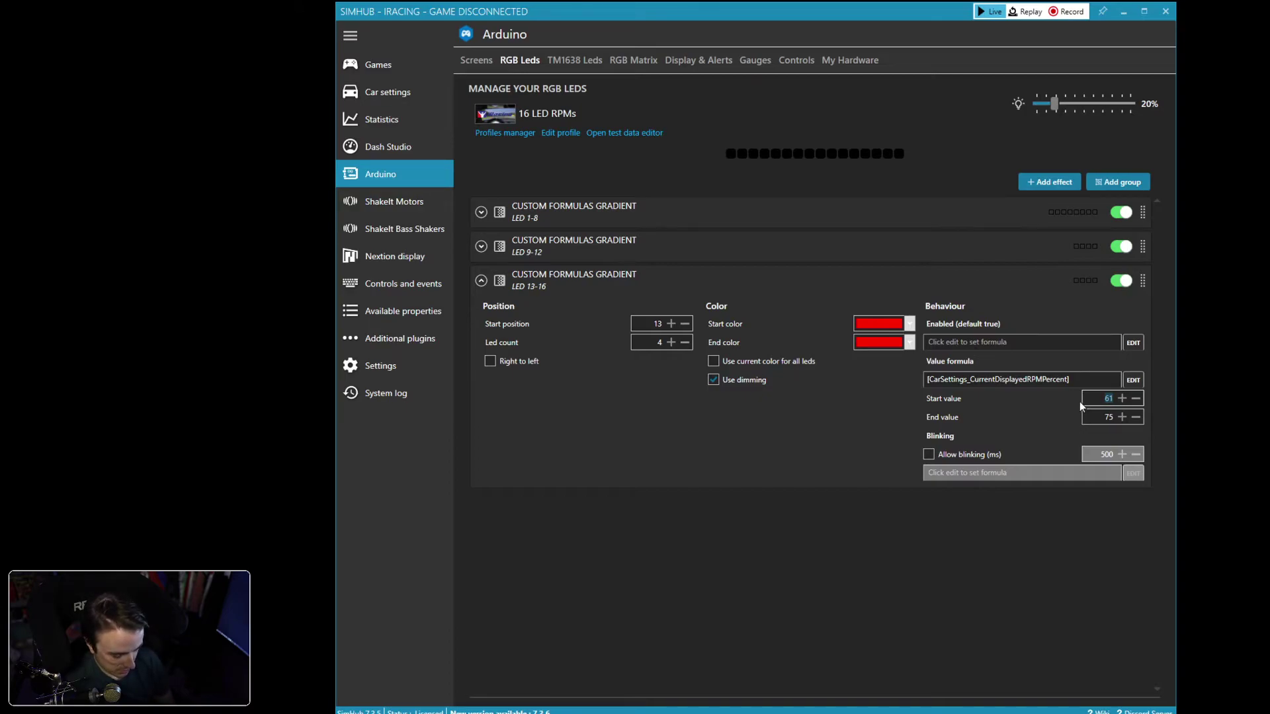
pyautogui.write('76')
pyautogui.press('Tab')
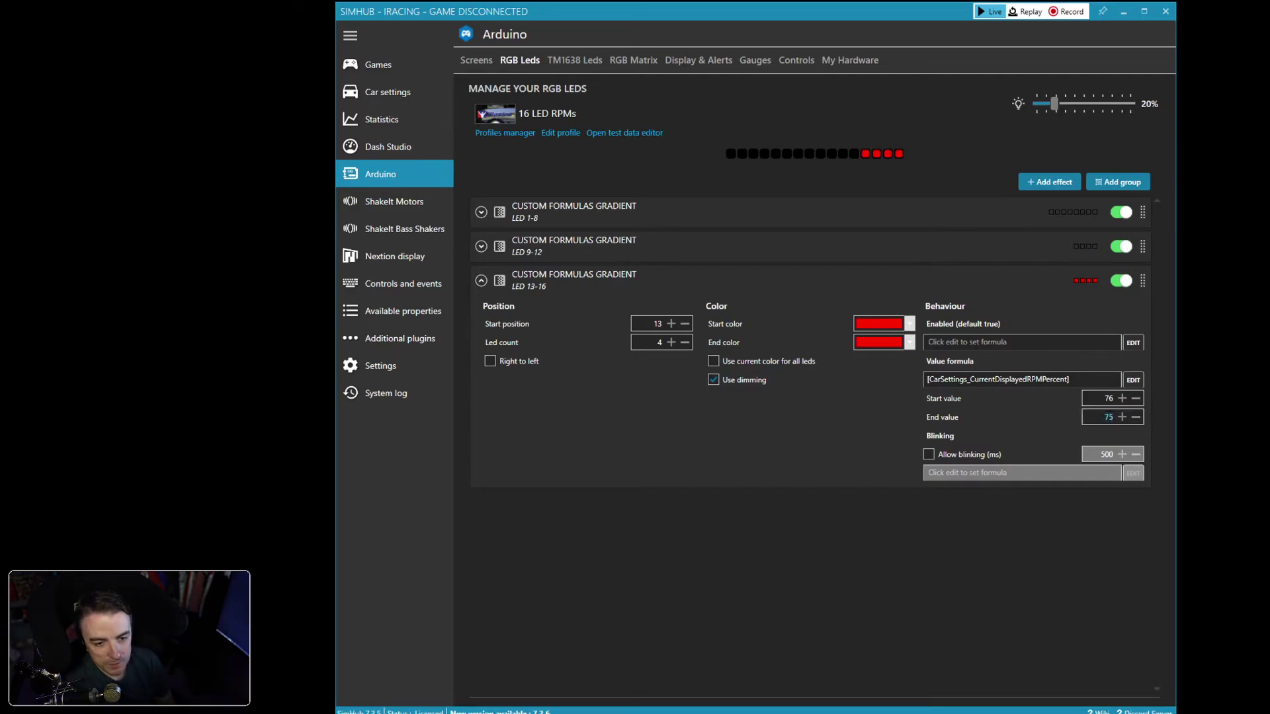
pyautogui.write('10')
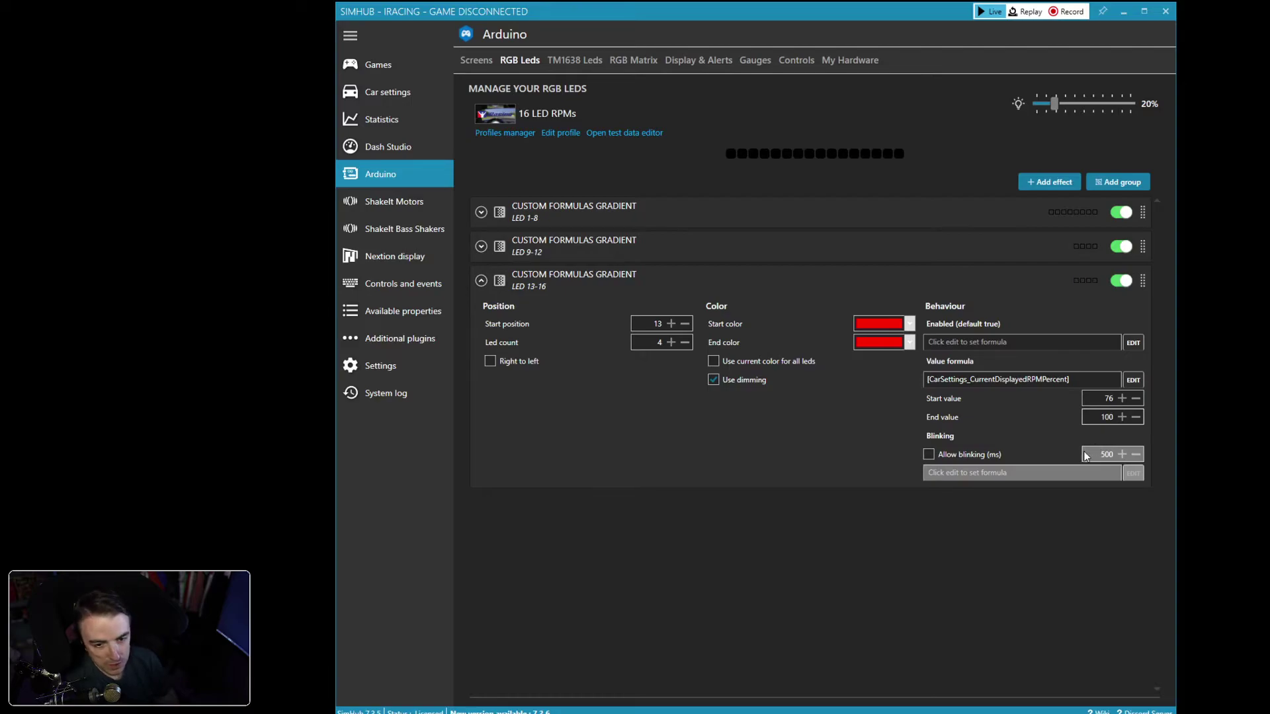
pyautogui.write('0')
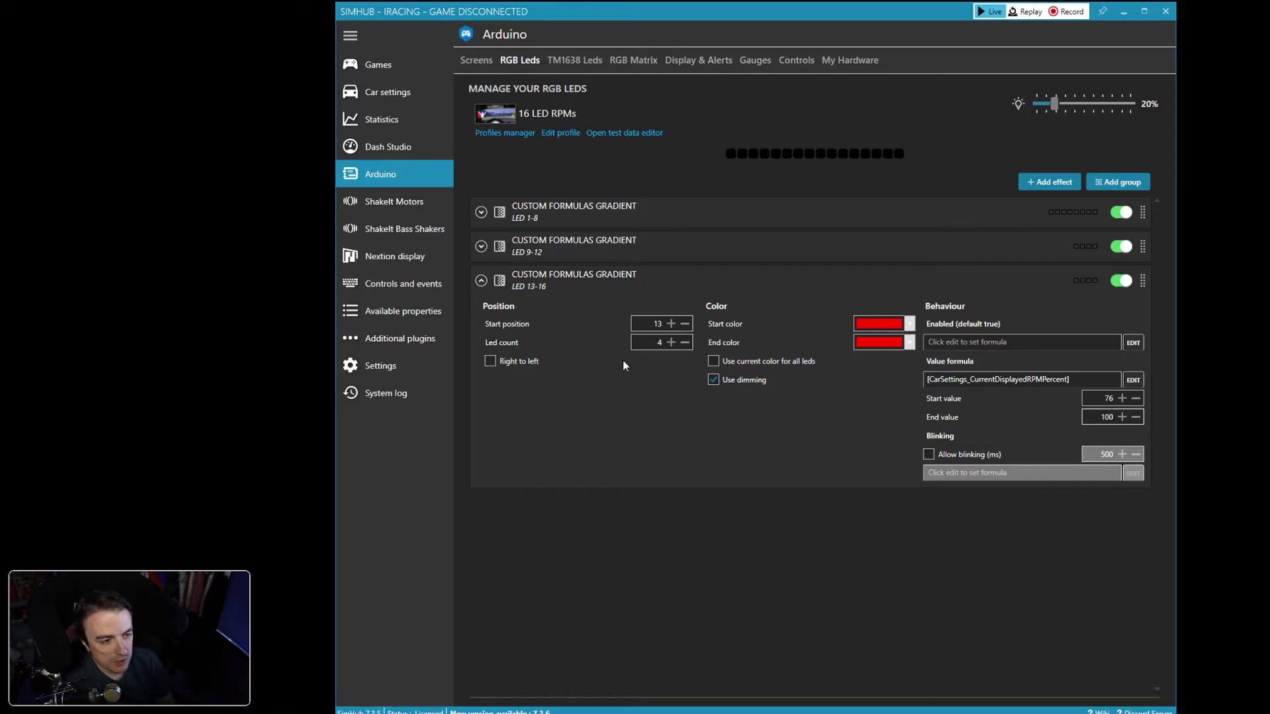
pyautogui.click(480, 280)
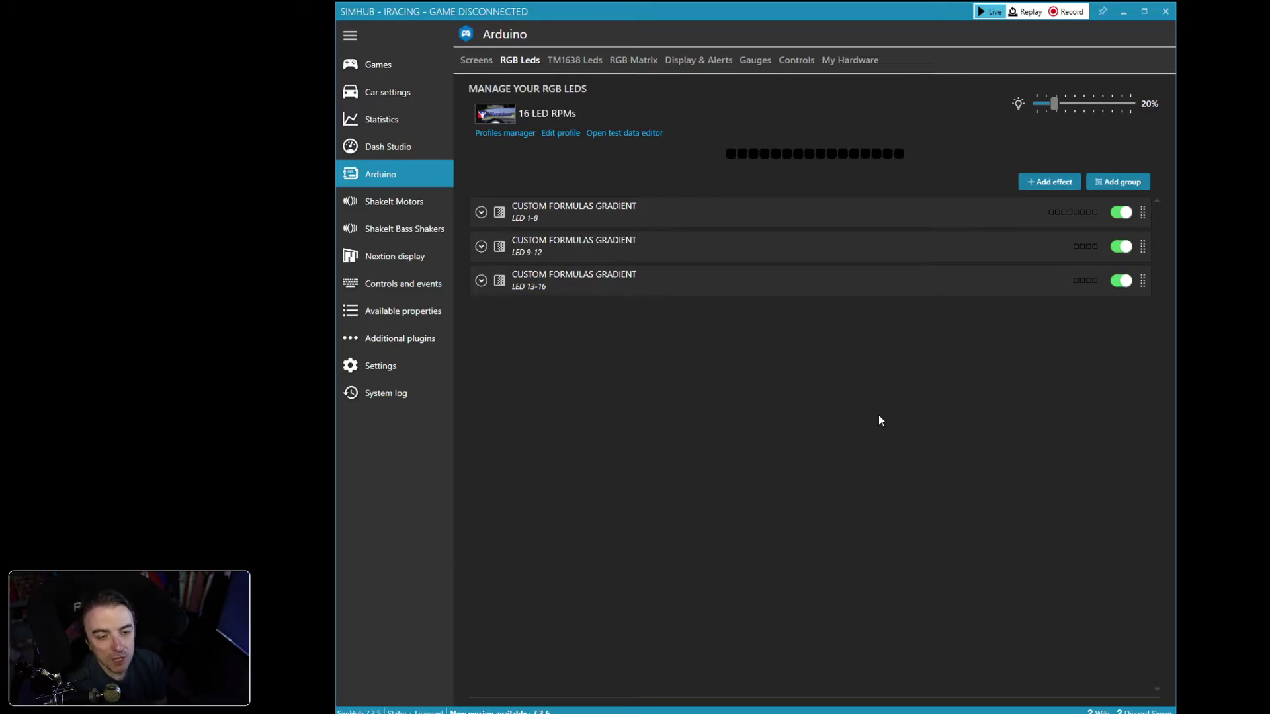
# Add a Redline reached effect to the profile and expand its settings
pyautogui.click(1032, 184)
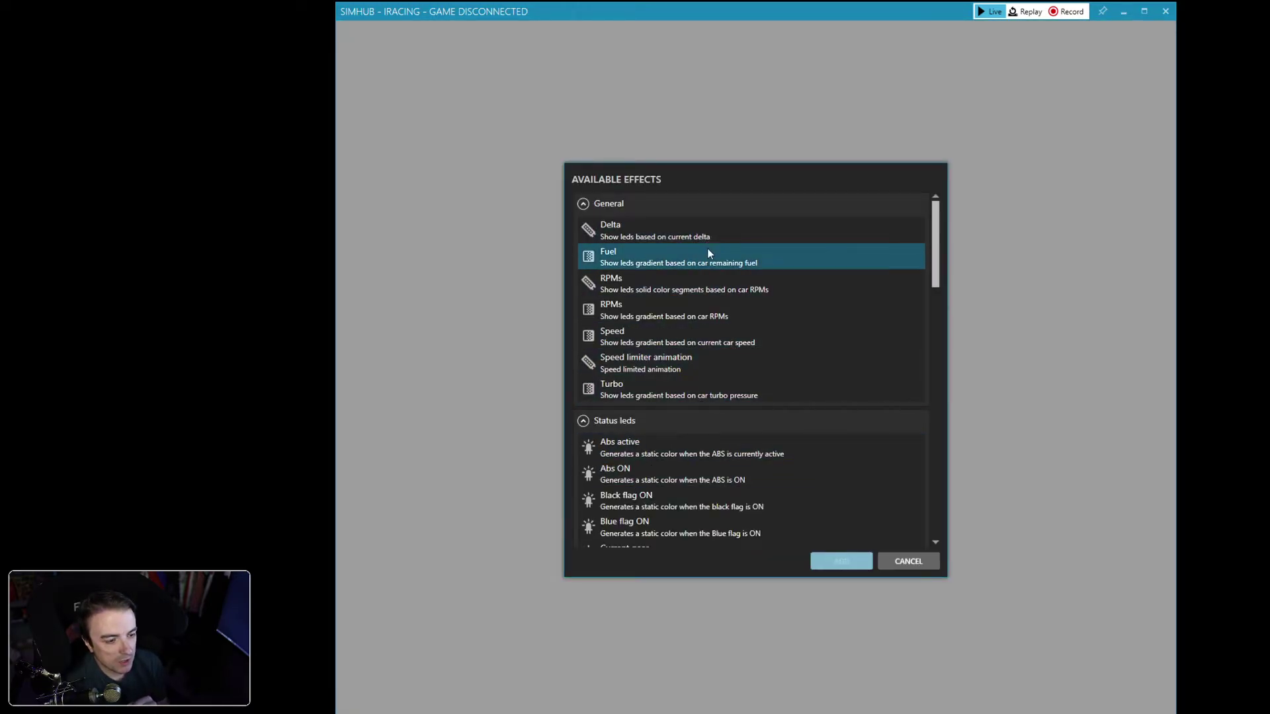
pyautogui.scroll(-5, 707, 250)
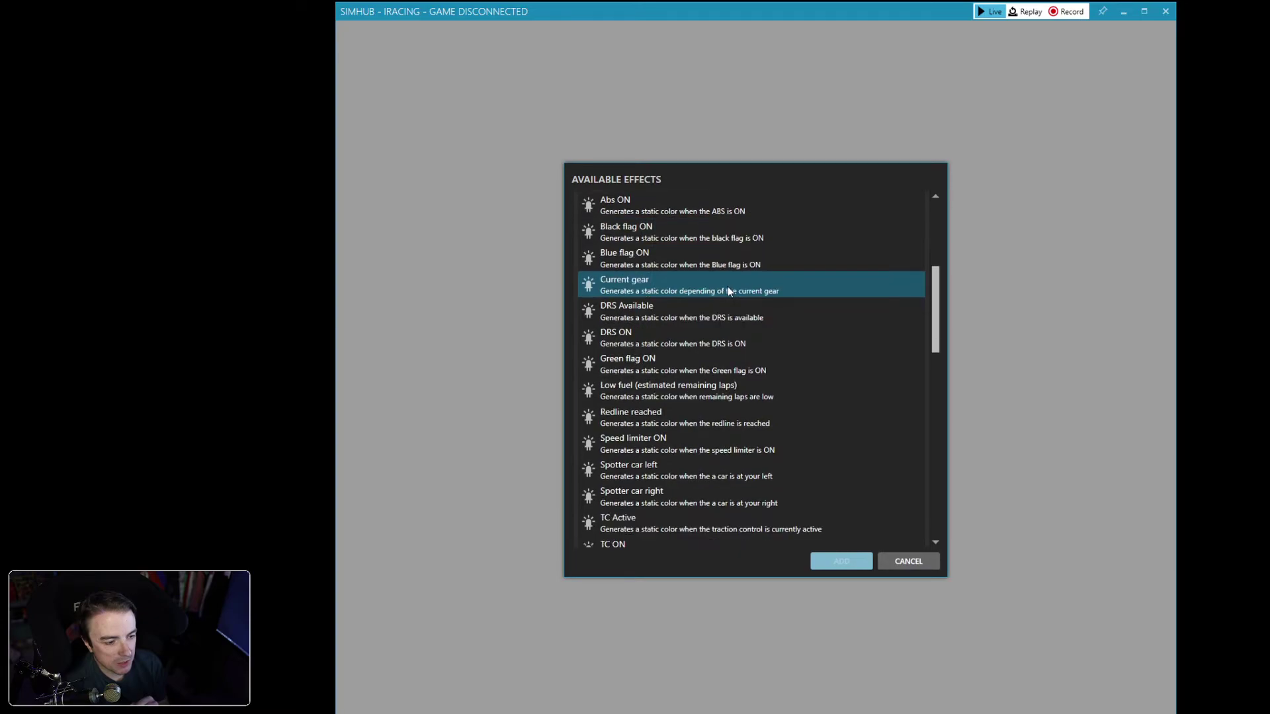
pyautogui.scroll(-1, 705, 386)
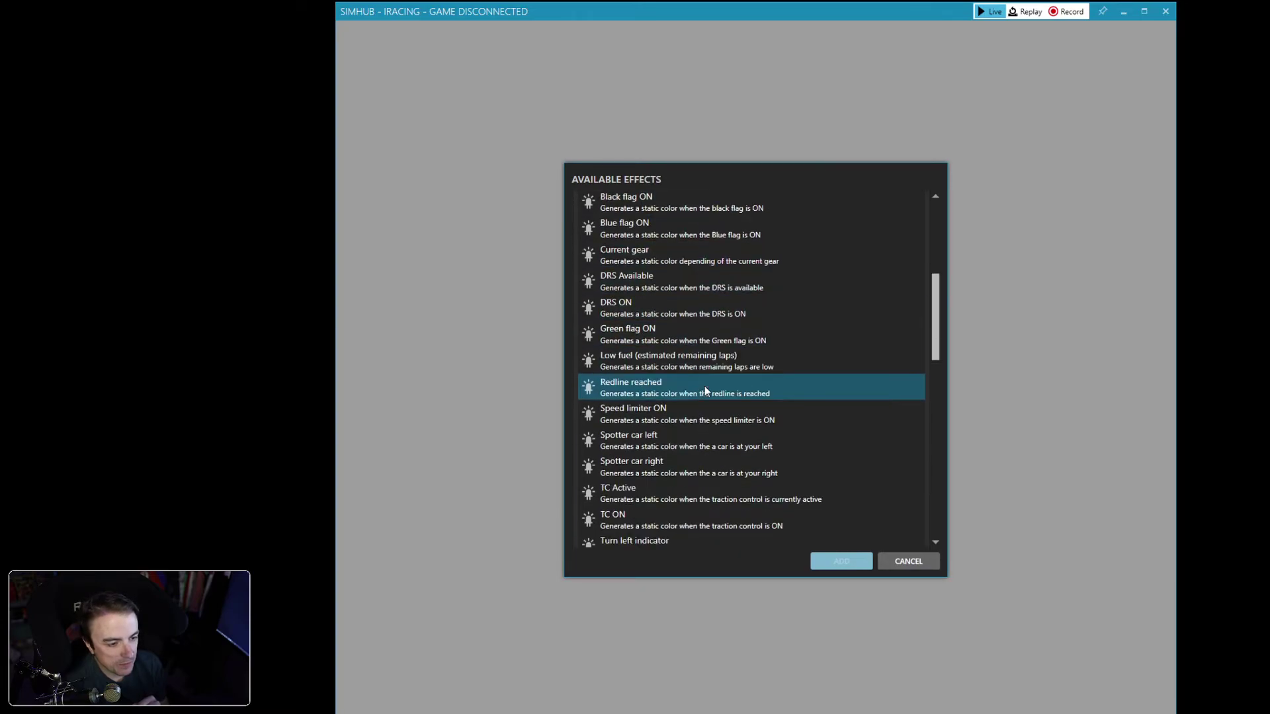
pyautogui.click(637, 388)
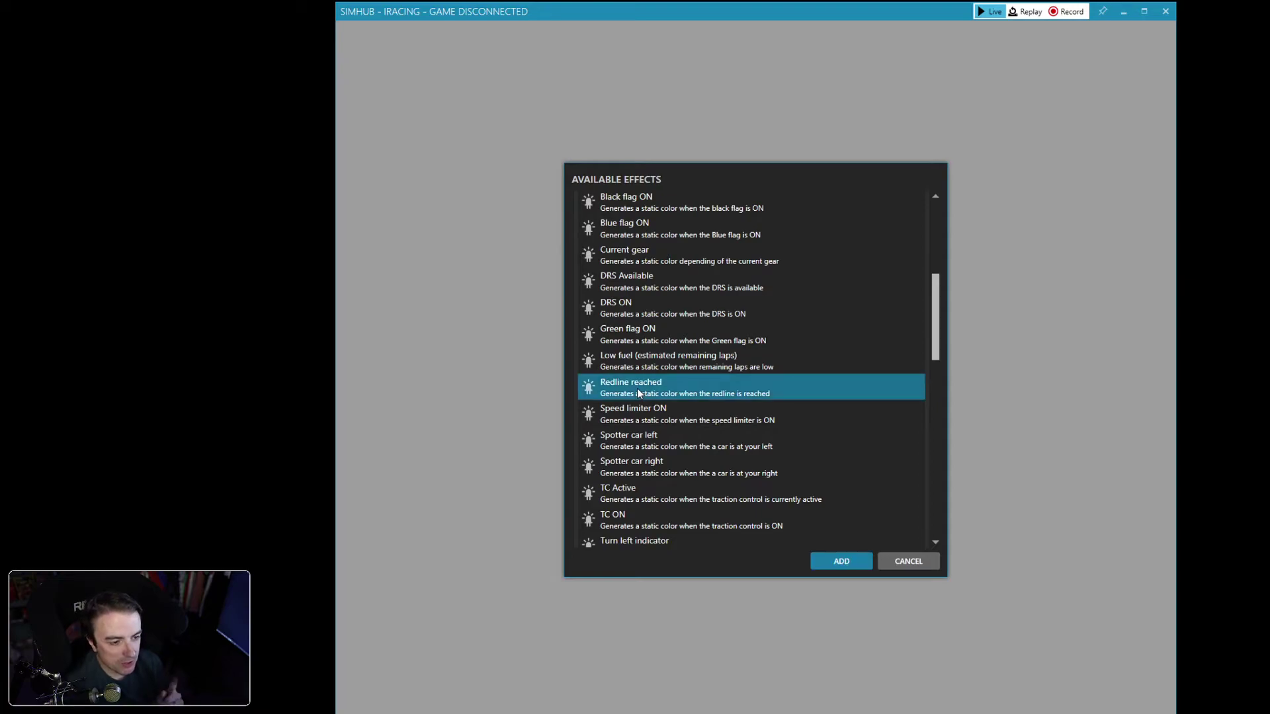
pyautogui.click(839, 560)
pyautogui.click(482, 314)
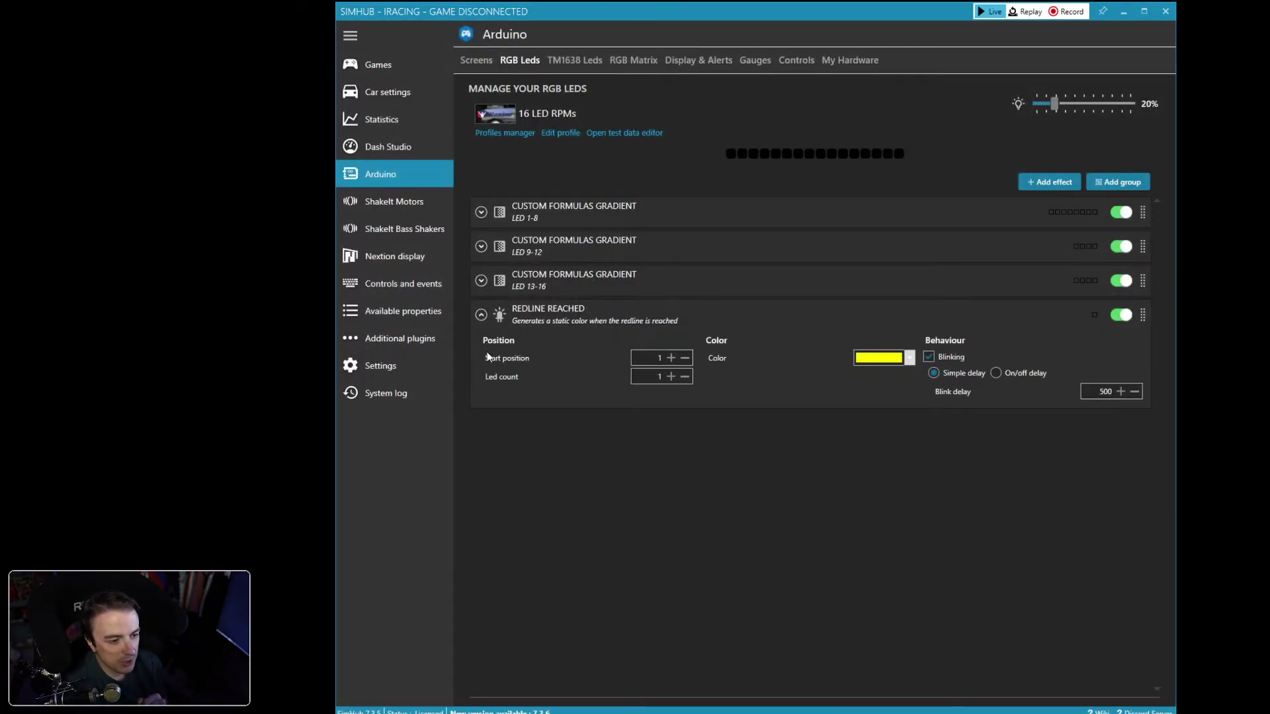
# Set the Redline effect to 16 LEDs in blue with a 200 blink delay
pyautogui.doubleClick(662, 378)
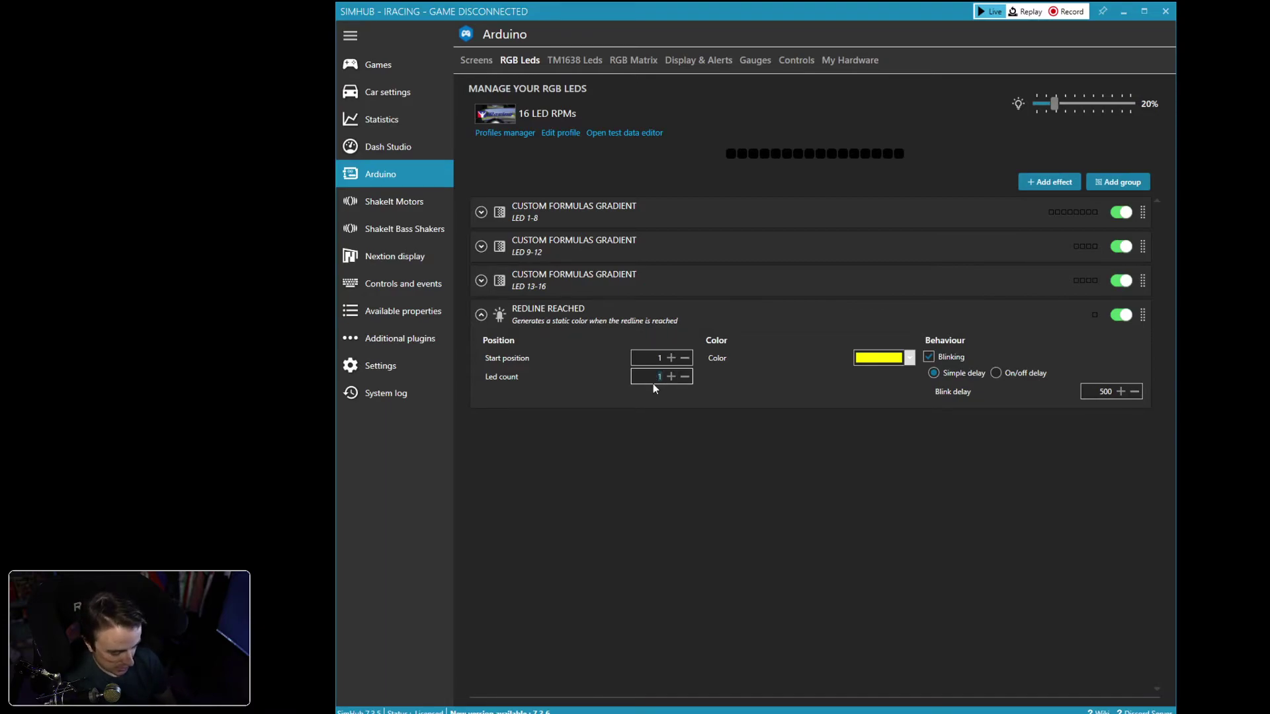
pyautogui.write('16')
pyautogui.click(910, 358)
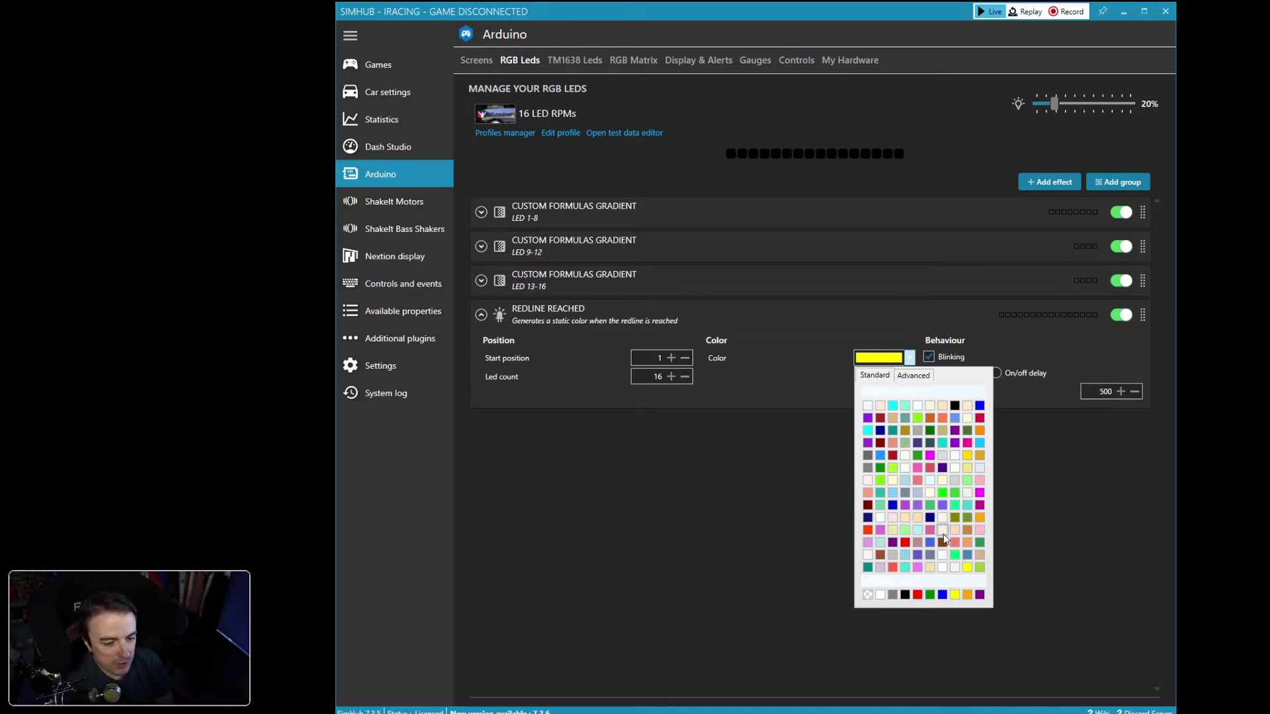
pyautogui.click(942, 595)
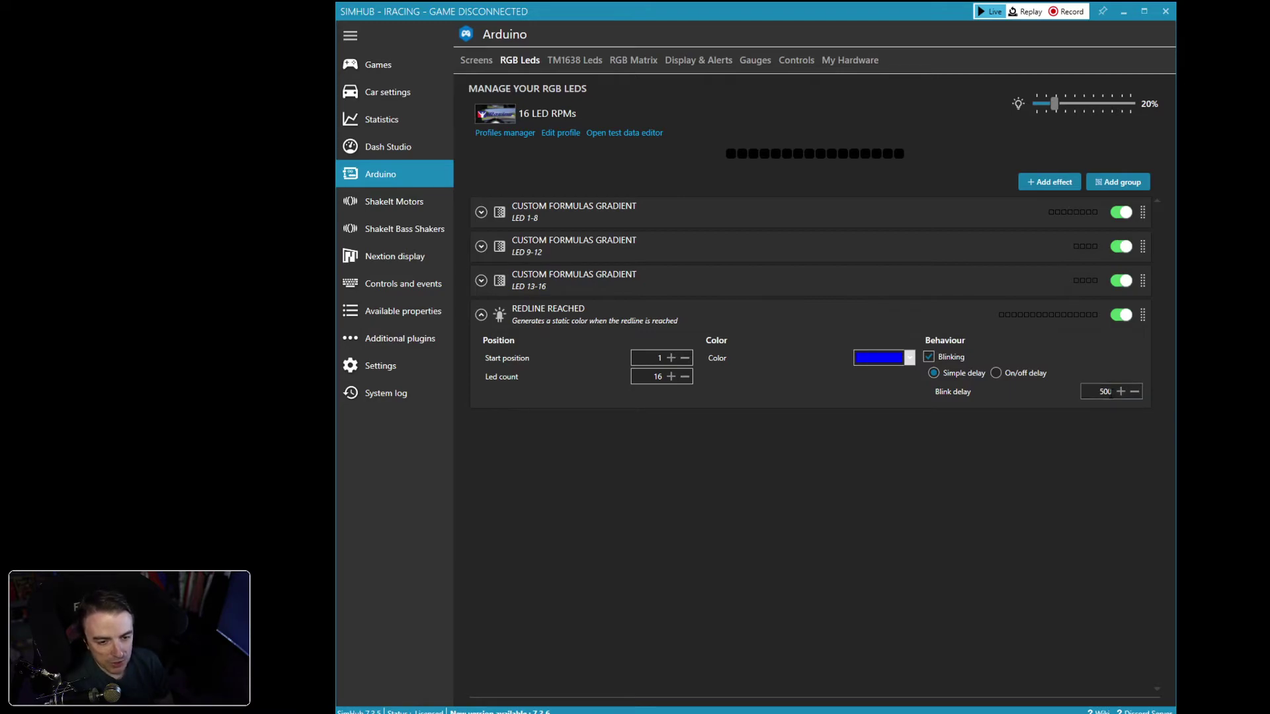
pyautogui.click(1109, 392)
pyautogui.doubleClick(1105, 391)
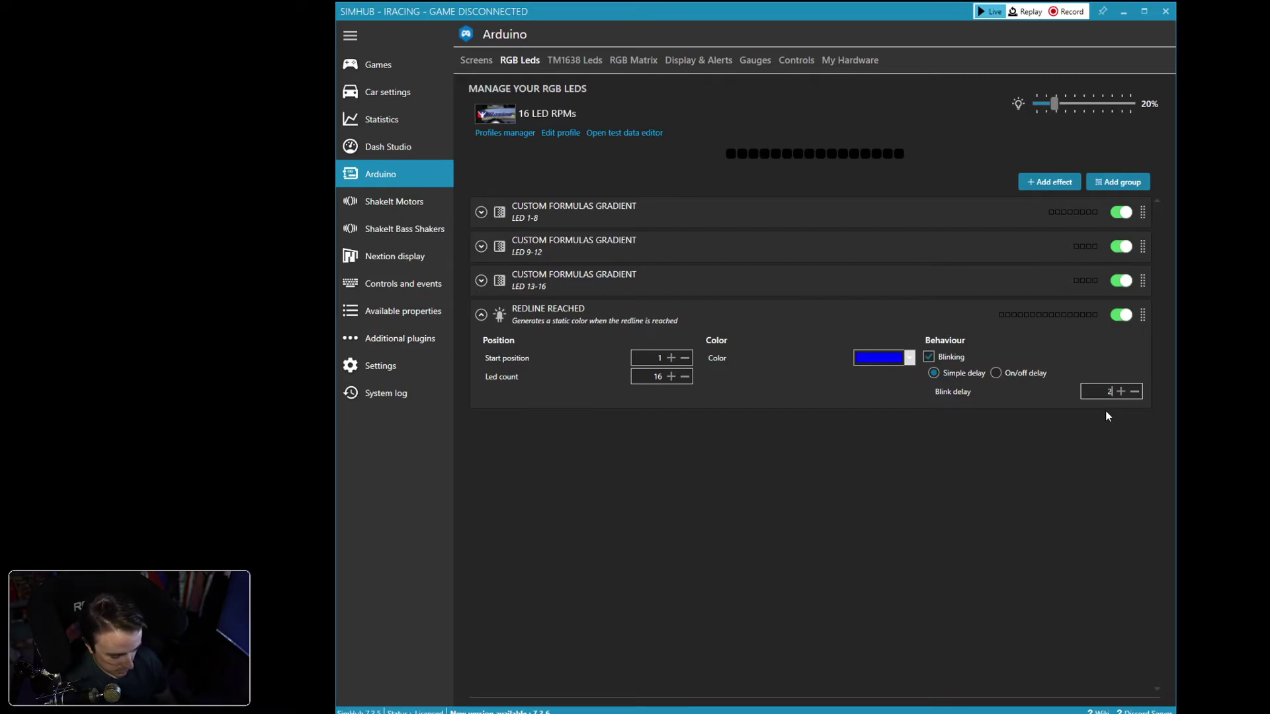
pyautogui.write('200')
pyautogui.press('Return')
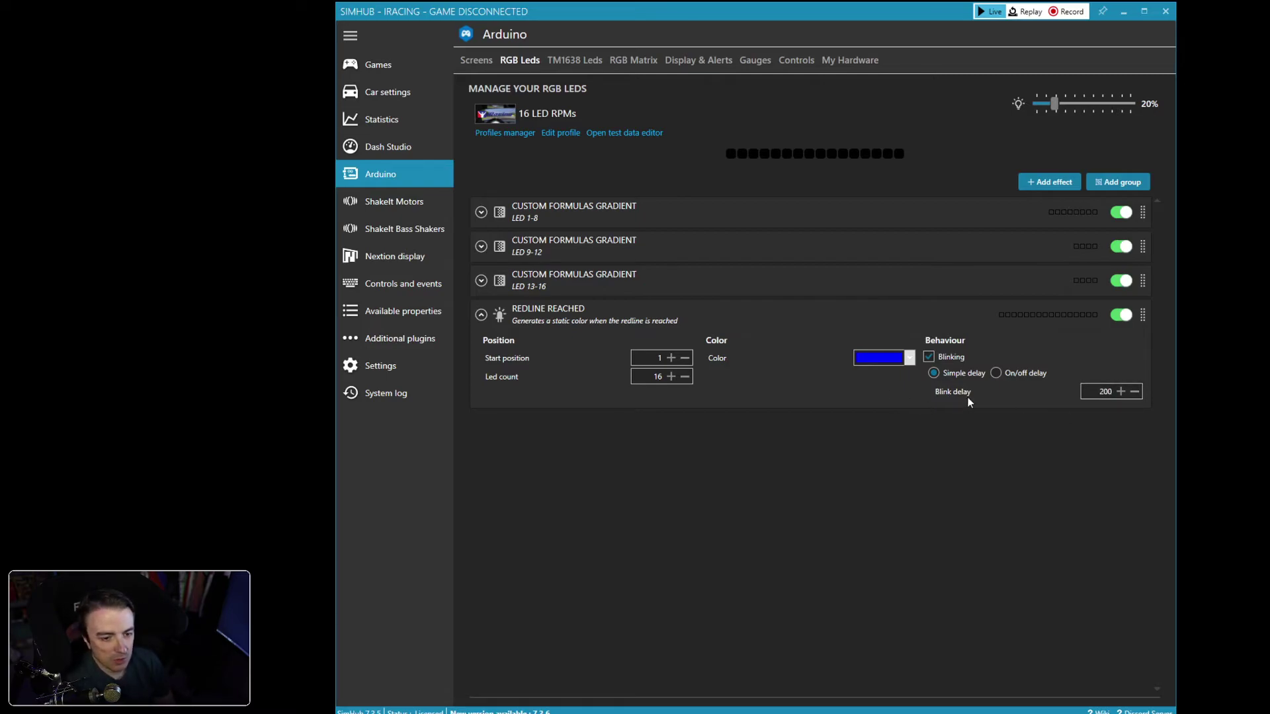
pyautogui.click(481, 315)
# Add a Speed limiter ON effect to the profile and expand its settings
pyautogui.click(1051, 183)
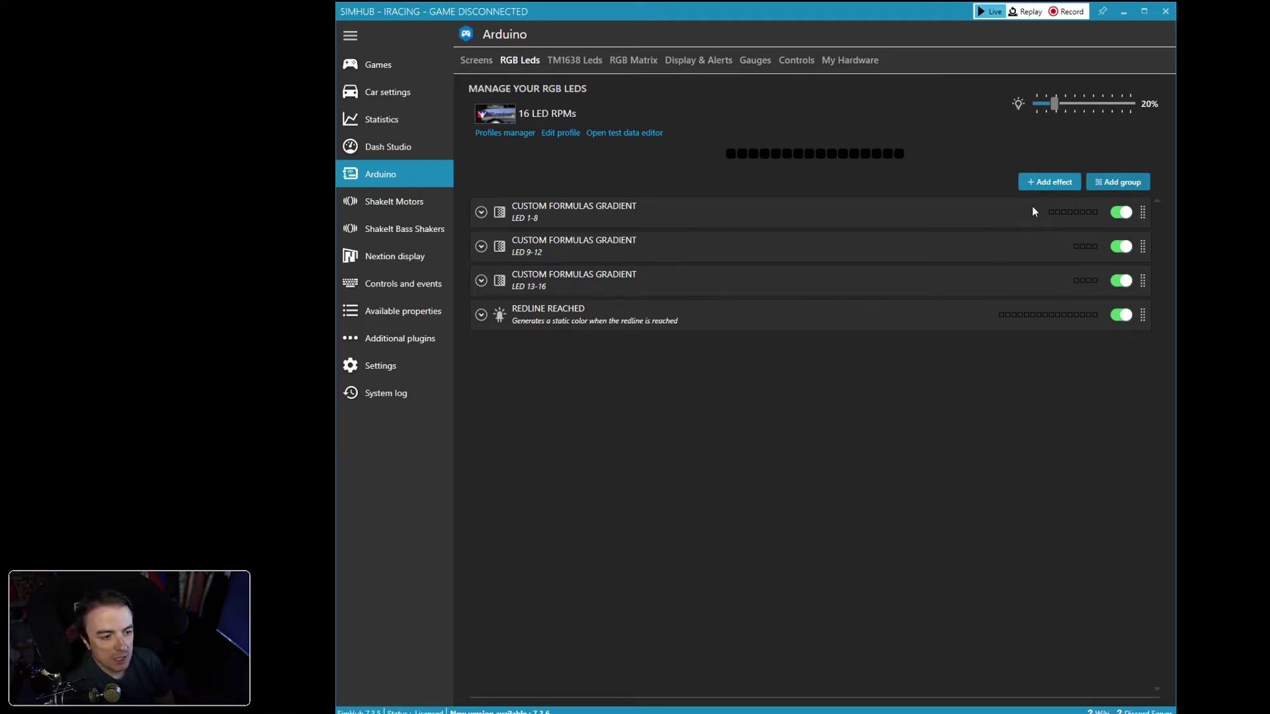
pyautogui.scroll(-3, 727, 384)
pyautogui.scroll(-3, 744, 375)
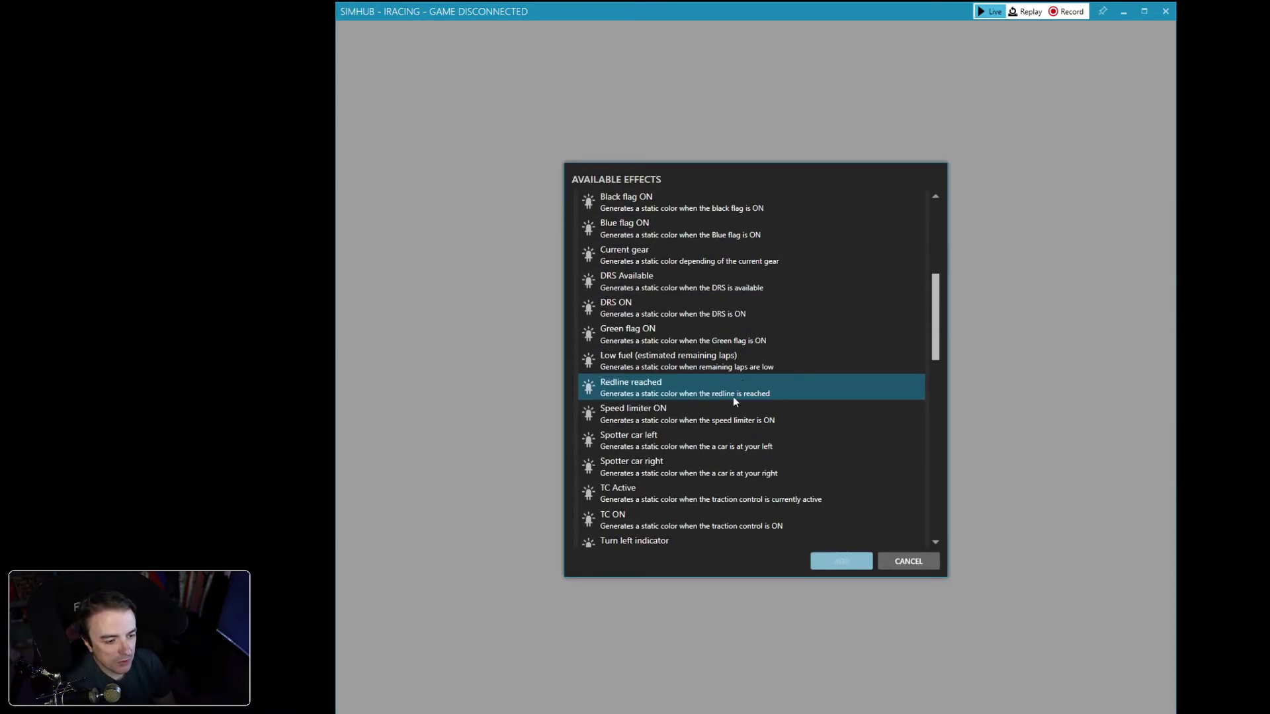
pyautogui.click(643, 411)
pyautogui.click(836, 565)
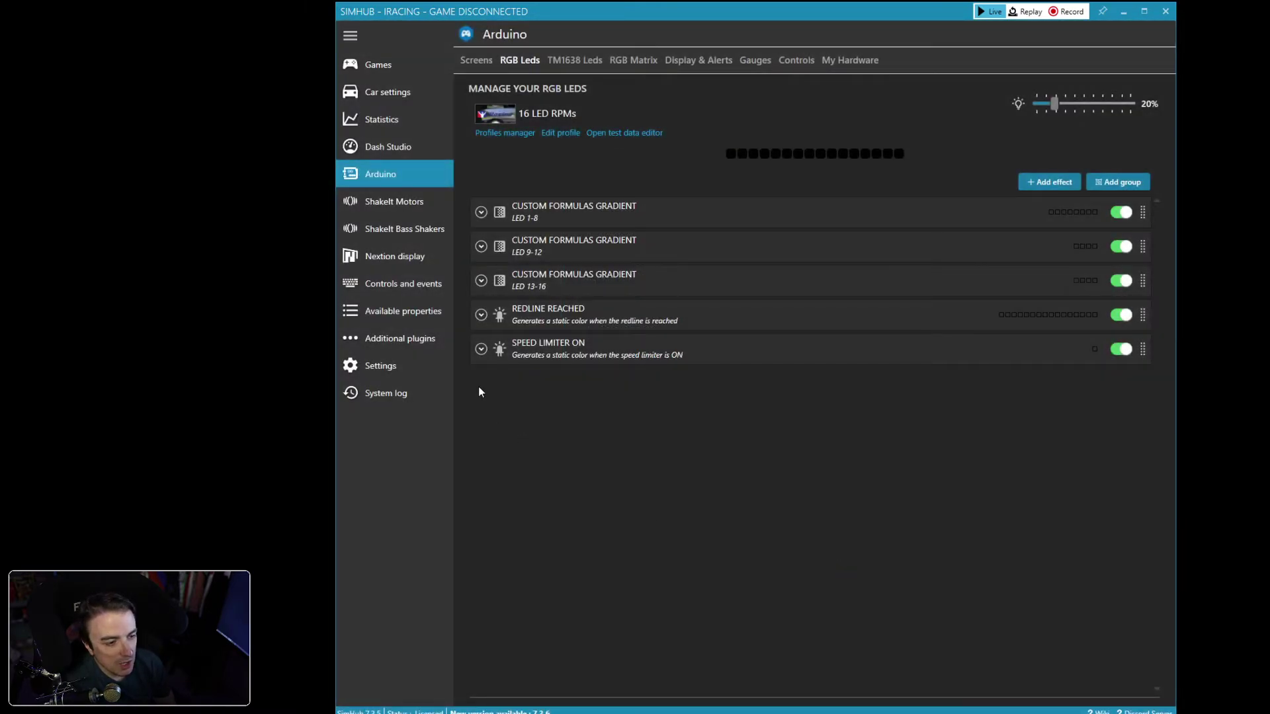
pyautogui.click(482, 350)
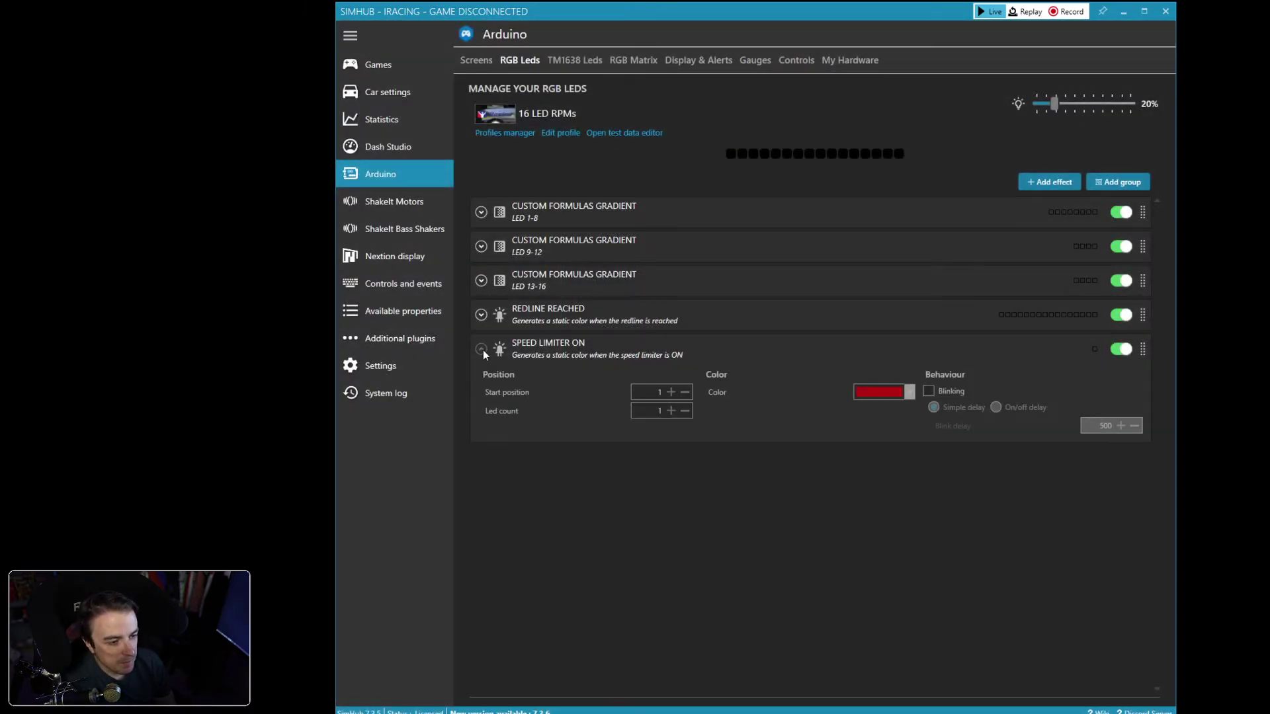
# Set the Speed limiter effect to 16 purple LEDs, blinking with a 250 delay
pyautogui.click(658, 411)
pyautogui.write('16')
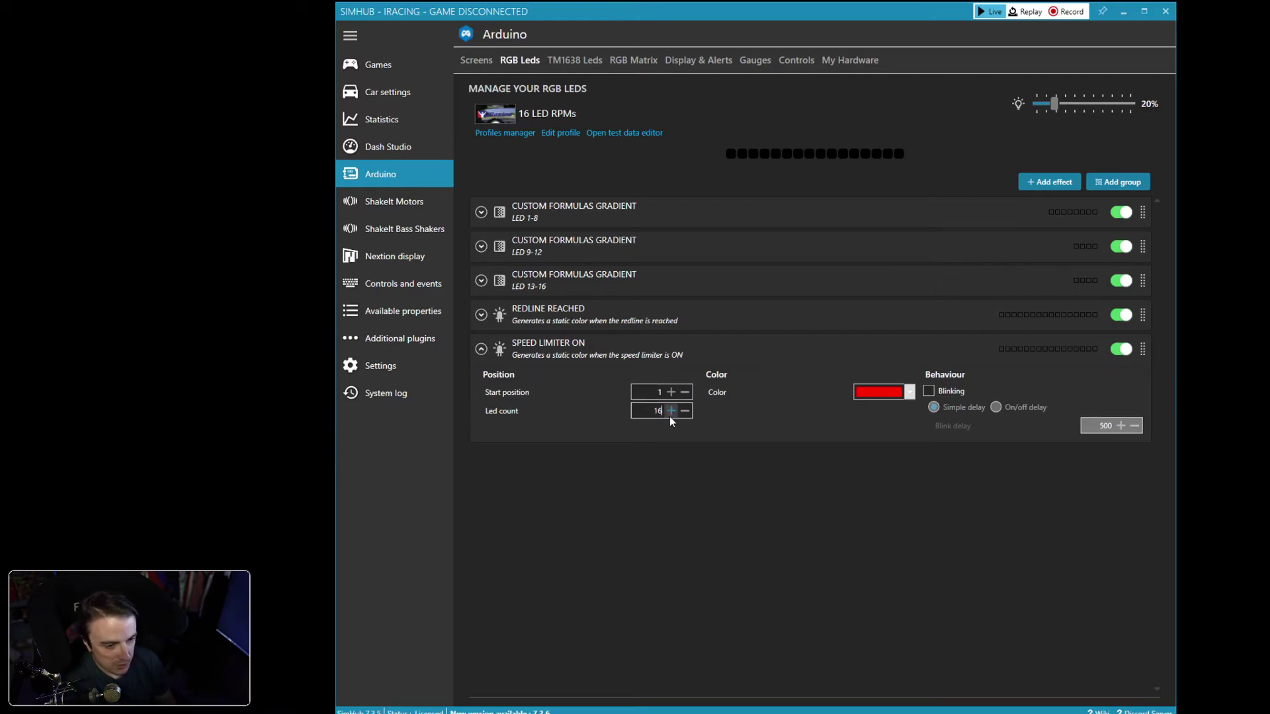
pyautogui.click(910, 394)
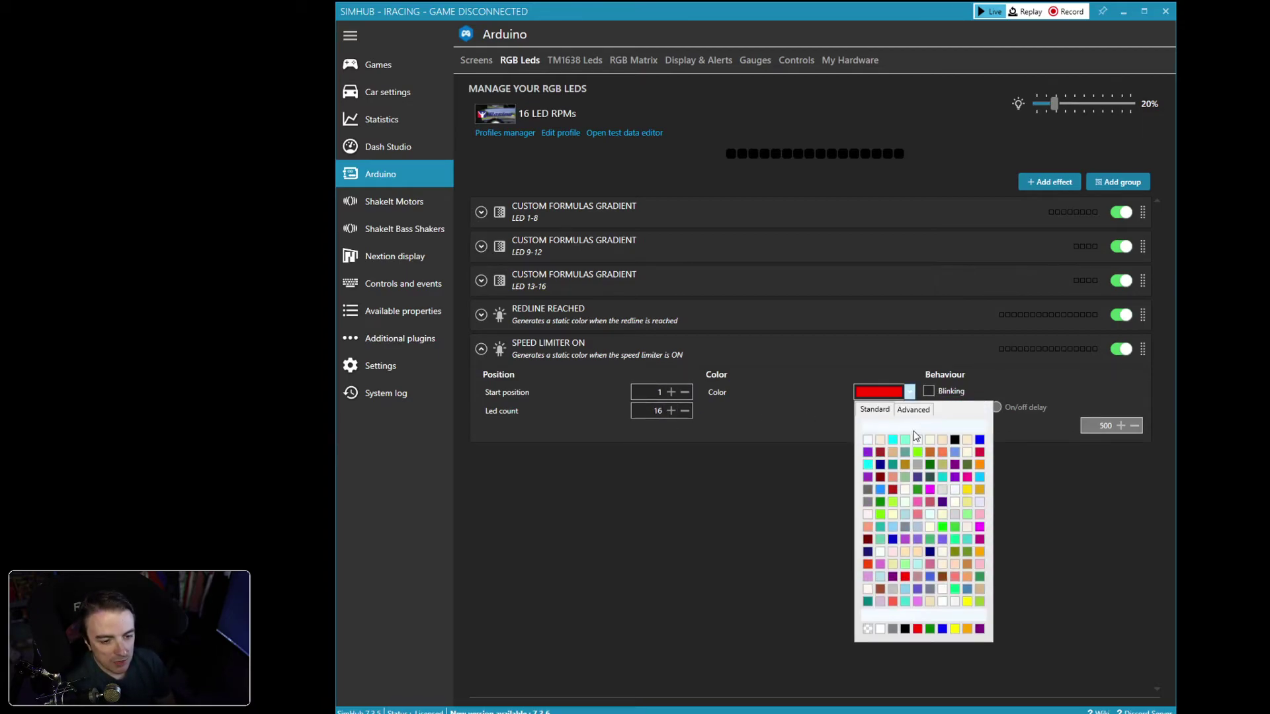
pyautogui.click(868, 453)
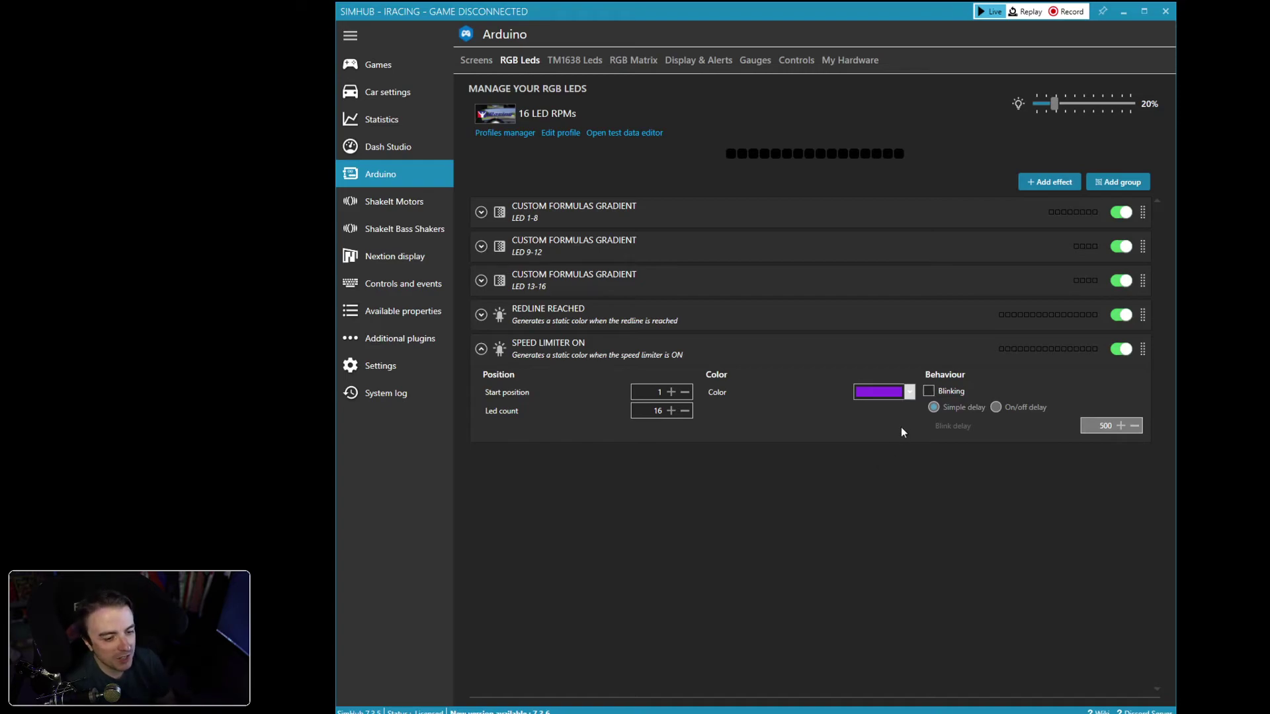
pyautogui.click(928, 394)
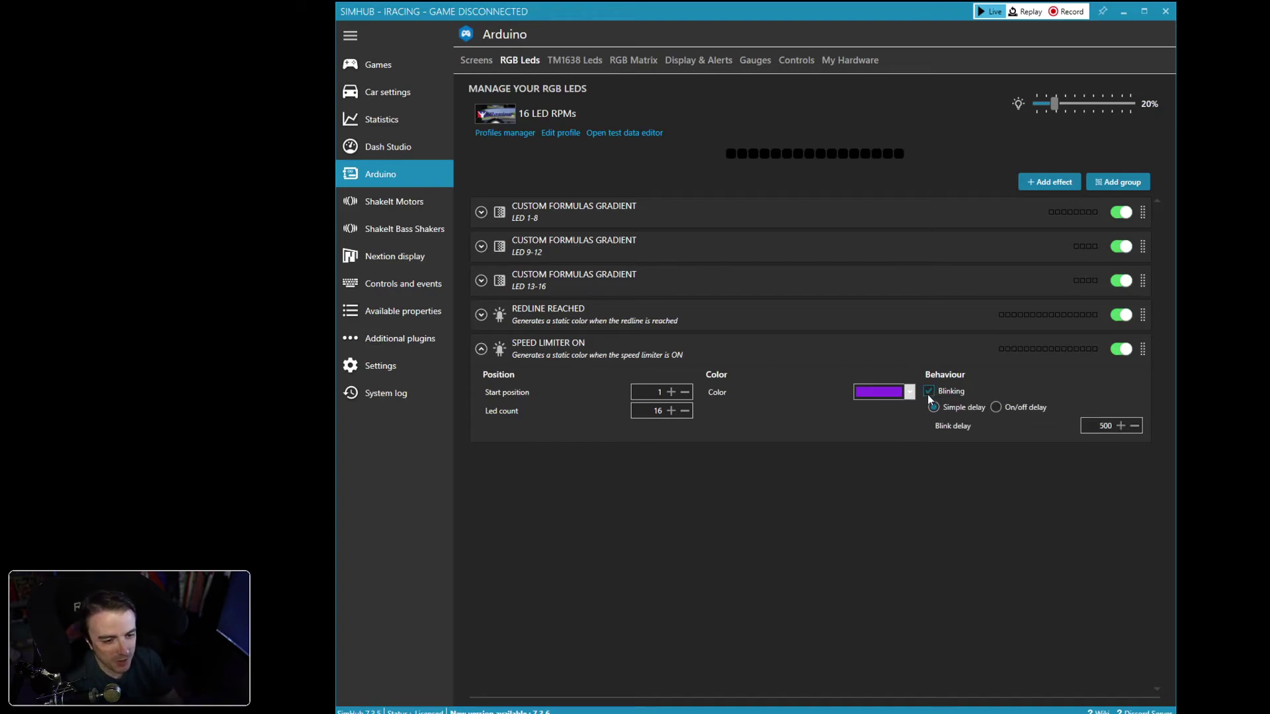
pyautogui.click(1106, 427)
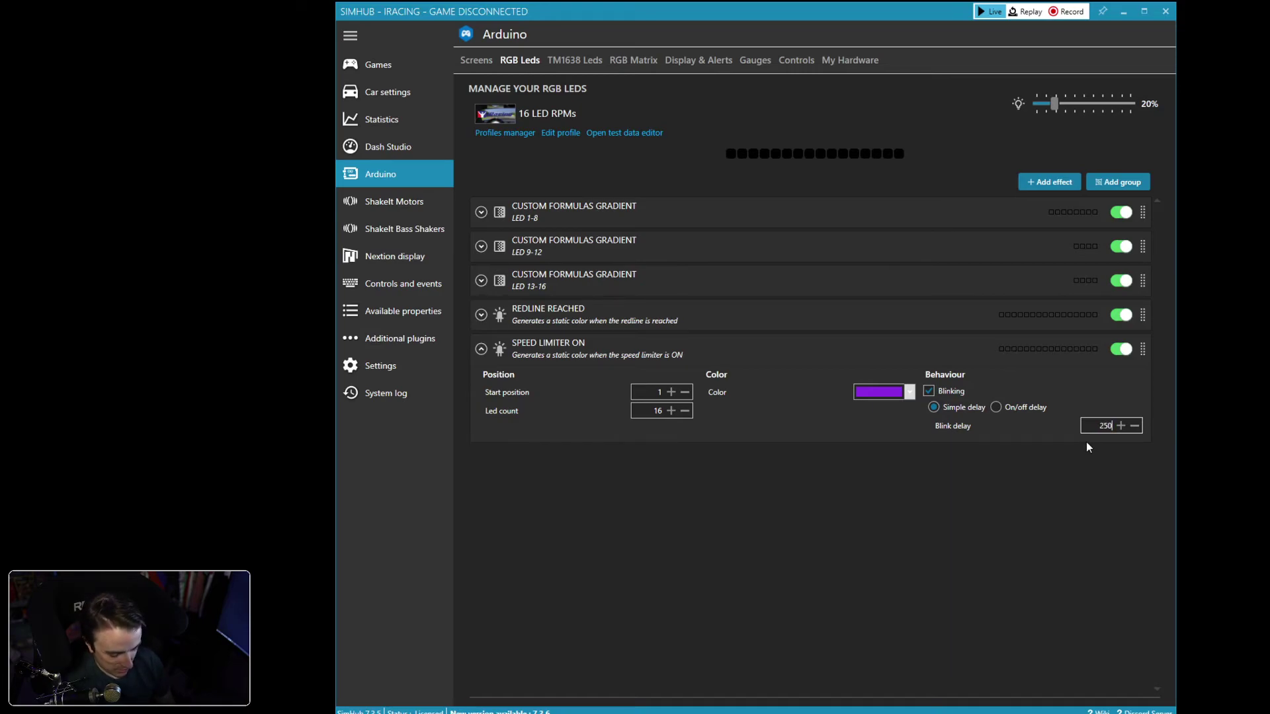
pyautogui.write('250')
pyautogui.click(1074, 455)
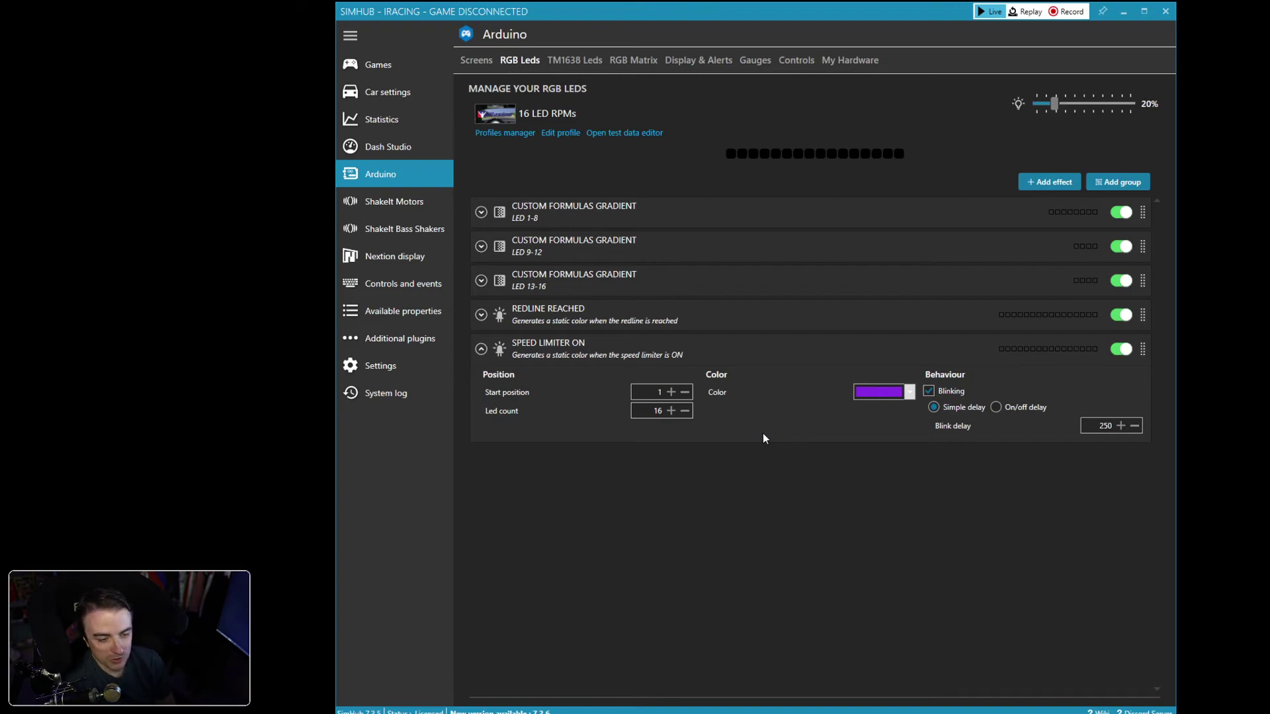
pyautogui.click(481, 349)
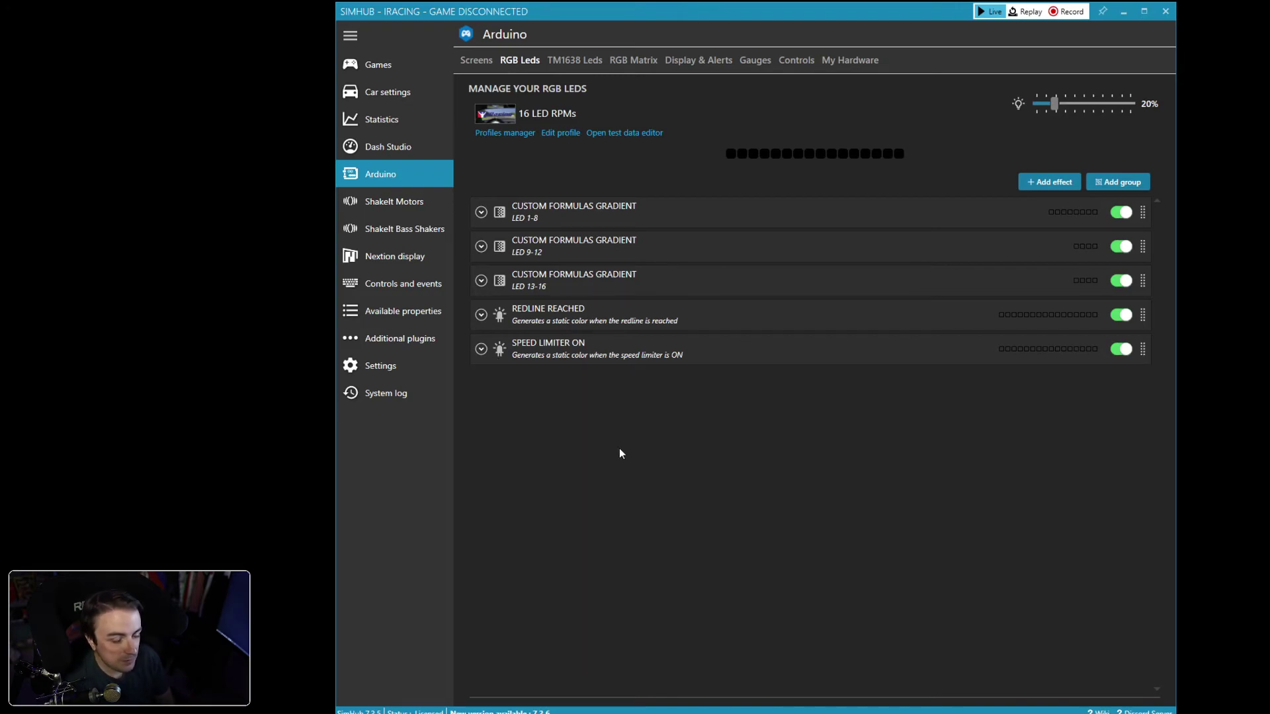